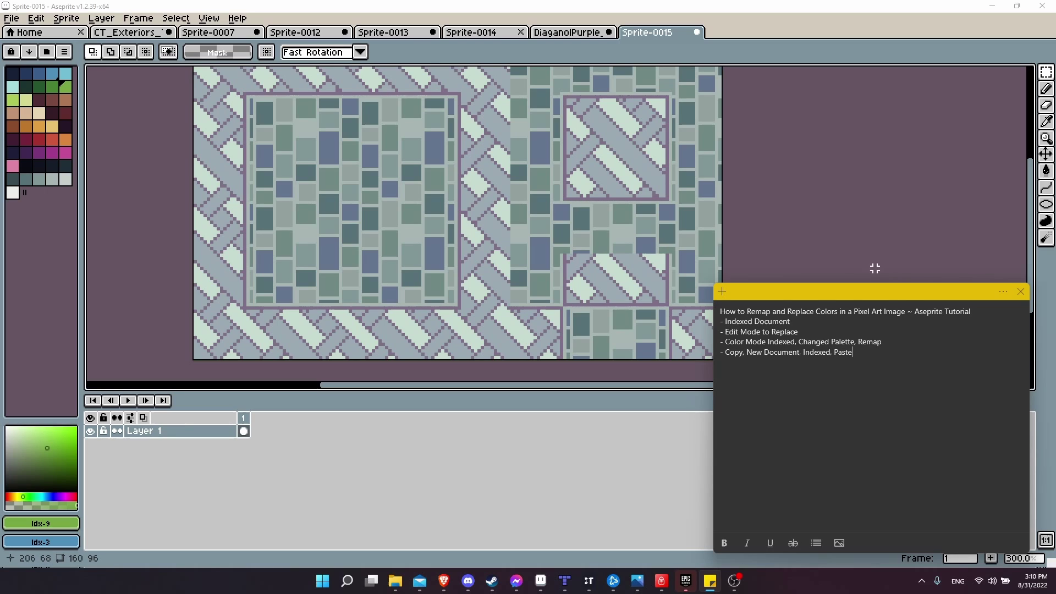
# Highlight 'Indexed Document' in the tutorial note, then bring the brick-and-weave tile back into view.
pyautogui.press('Up')
pyautogui.press('Up')
pyautogui.press('Up')
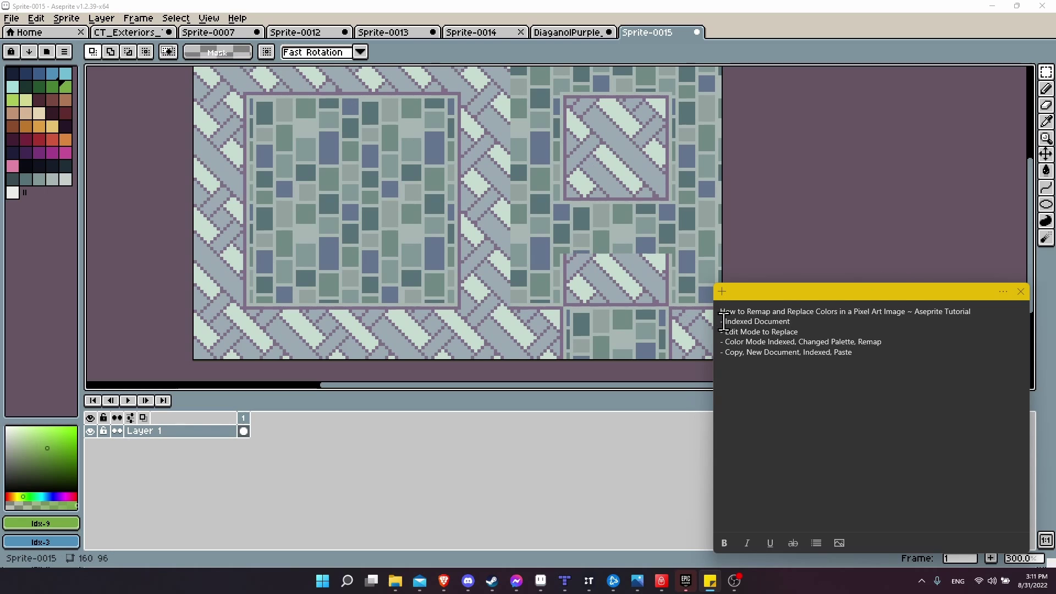
pyautogui.moveTo(723, 322); pyautogui.dragTo(791, 321)
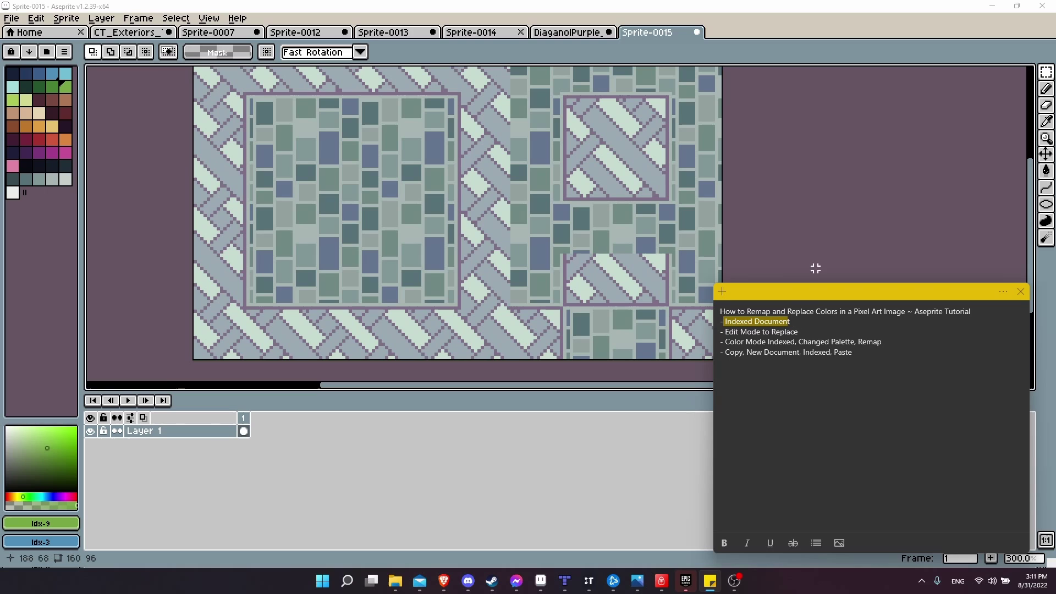
pyautogui.click(816, 268)
pyautogui.hscroll(-2, 537, 161)
pyautogui.scroll(2, 536, 161)
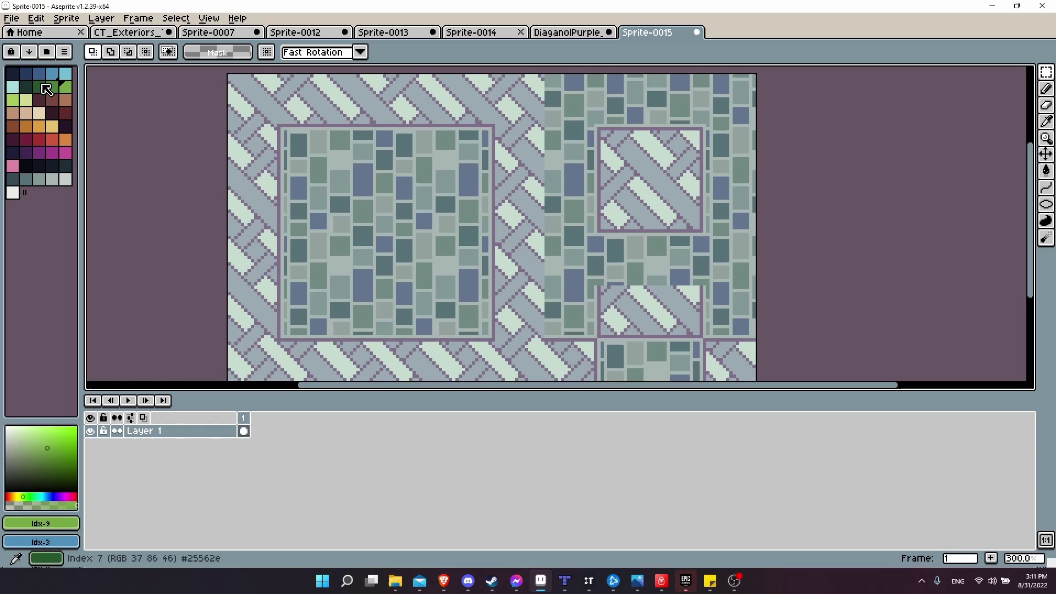
# Widen the palette panel so six swatch columns fit per row.
pyautogui.moveTo(82, 91); pyautogui.dragTo(99, 95)
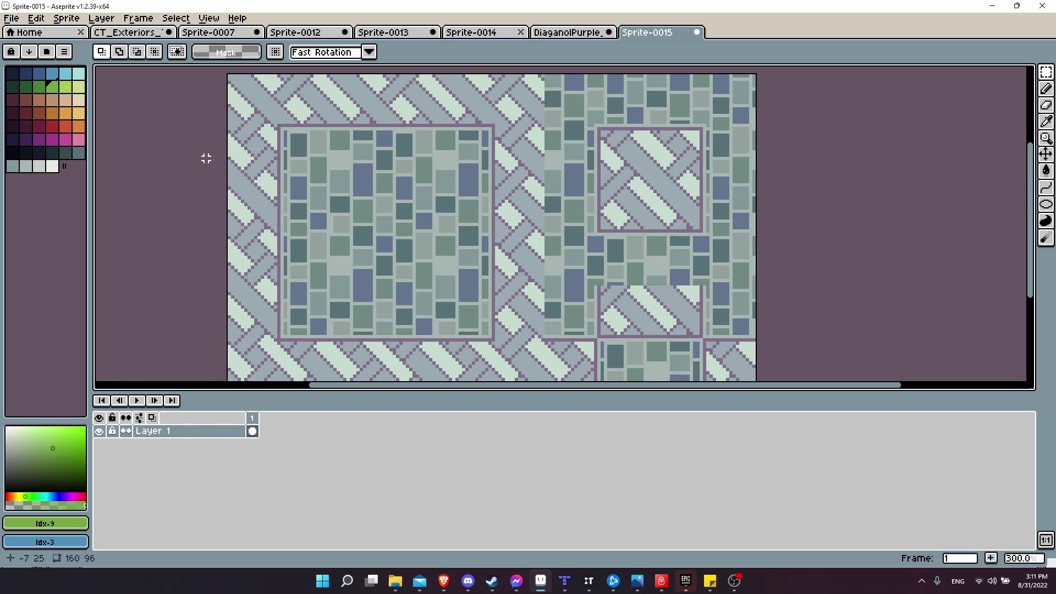
# Switch Sprite-0015 from RGB Color to Indexed colour mode.
pyautogui.hotkey('ctrl', 'v')
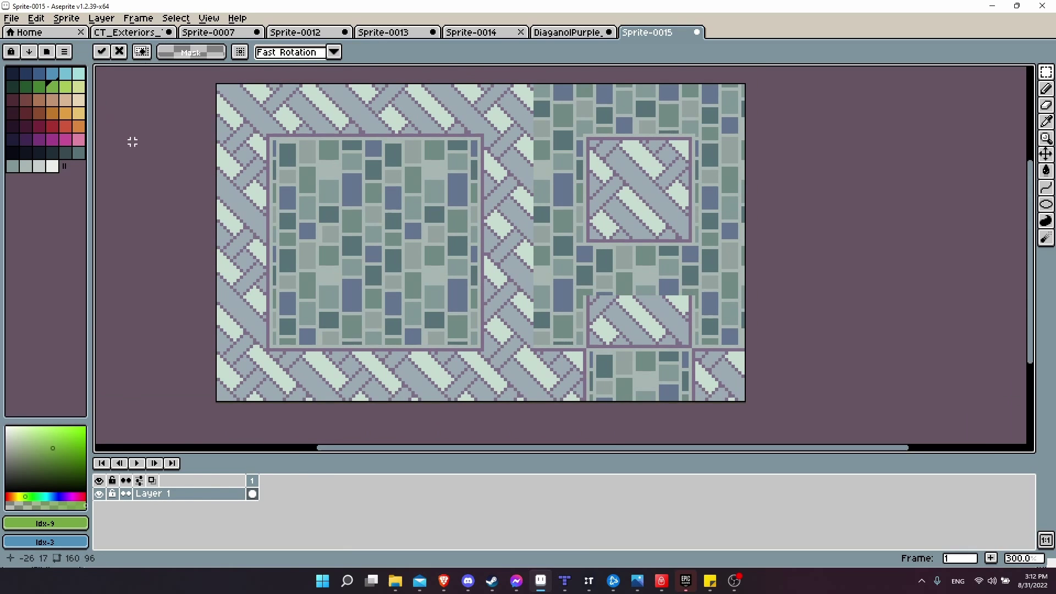
pyautogui.click(66, 18)
pyautogui.moveTo(85, 50)
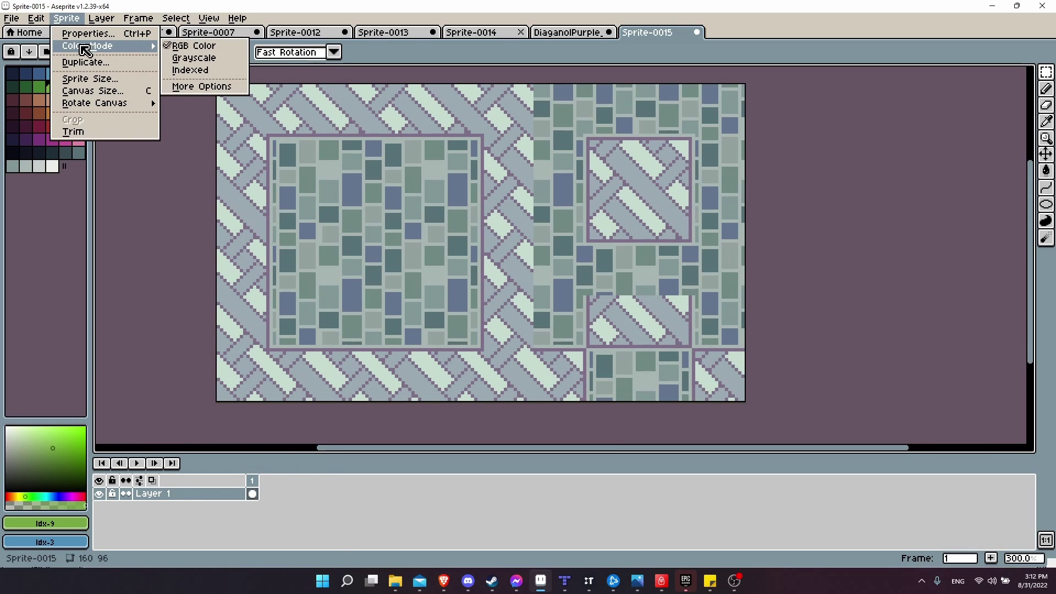
pyautogui.click(201, 71)
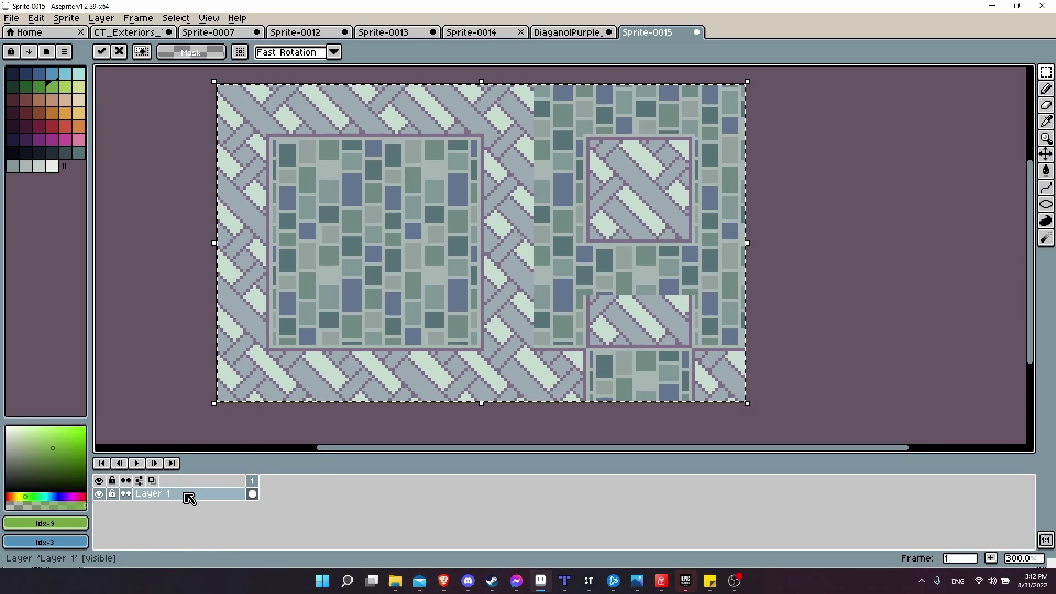
# Create a new 160×96 Indexed sprite and paste the copied tile into it.
pyautogui.click(17, 20)
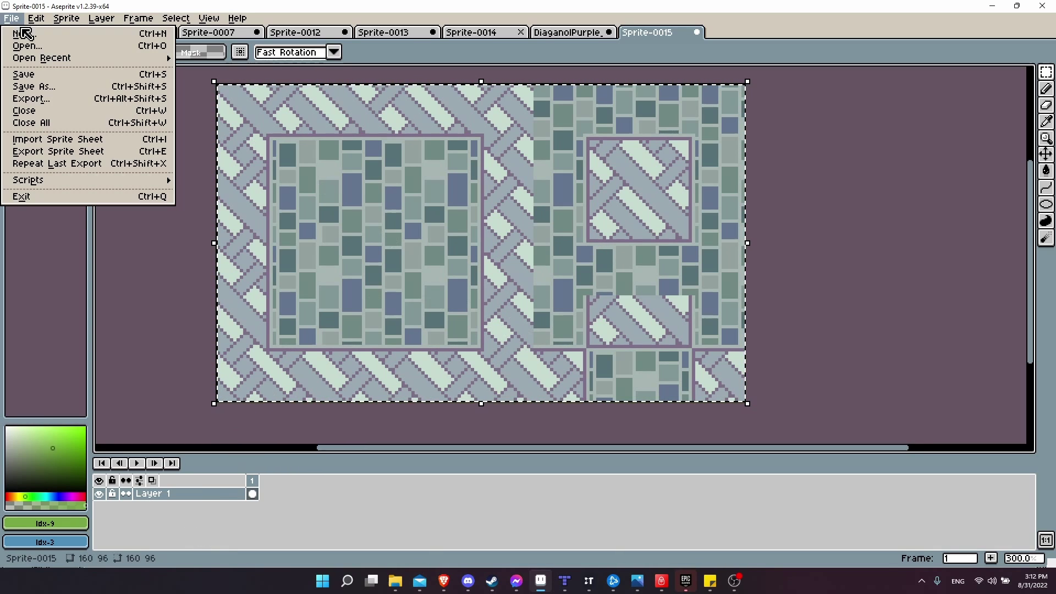
pyautogui.click(25, 34)
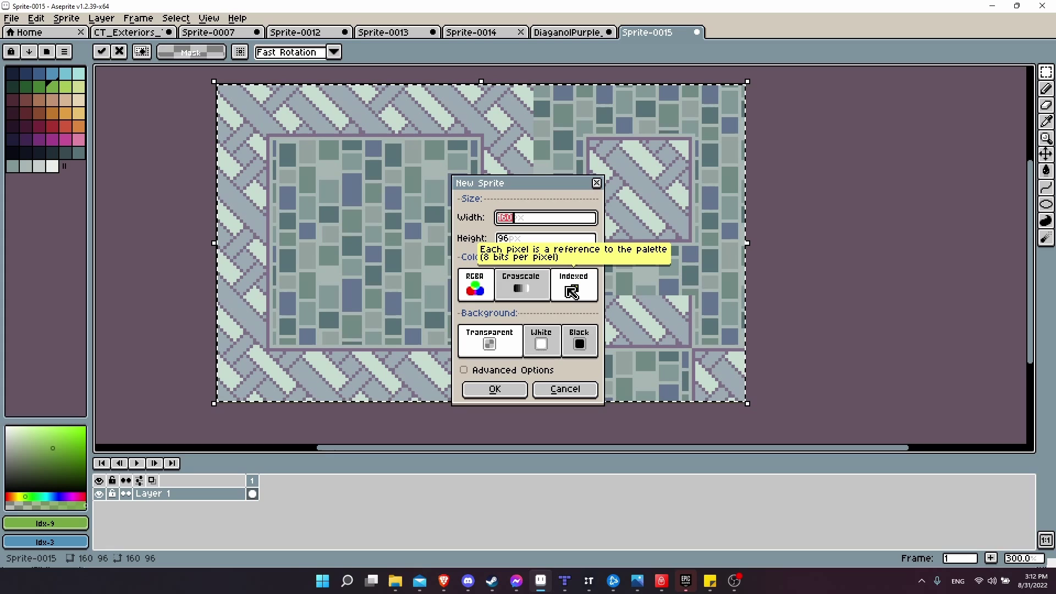
pyautogui.click(572, 292)
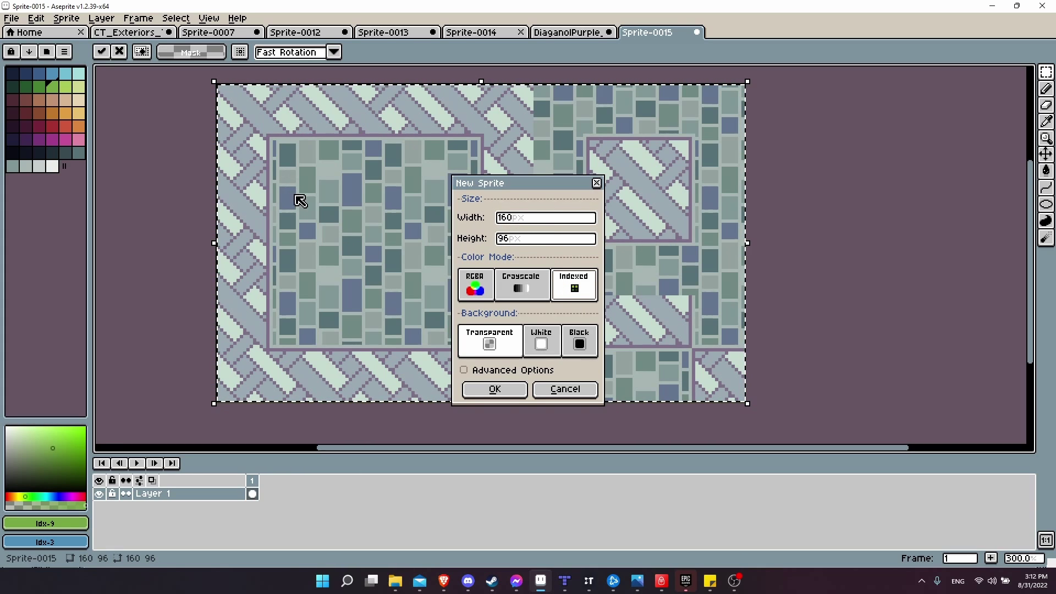
pyautogui.click(495, 390)
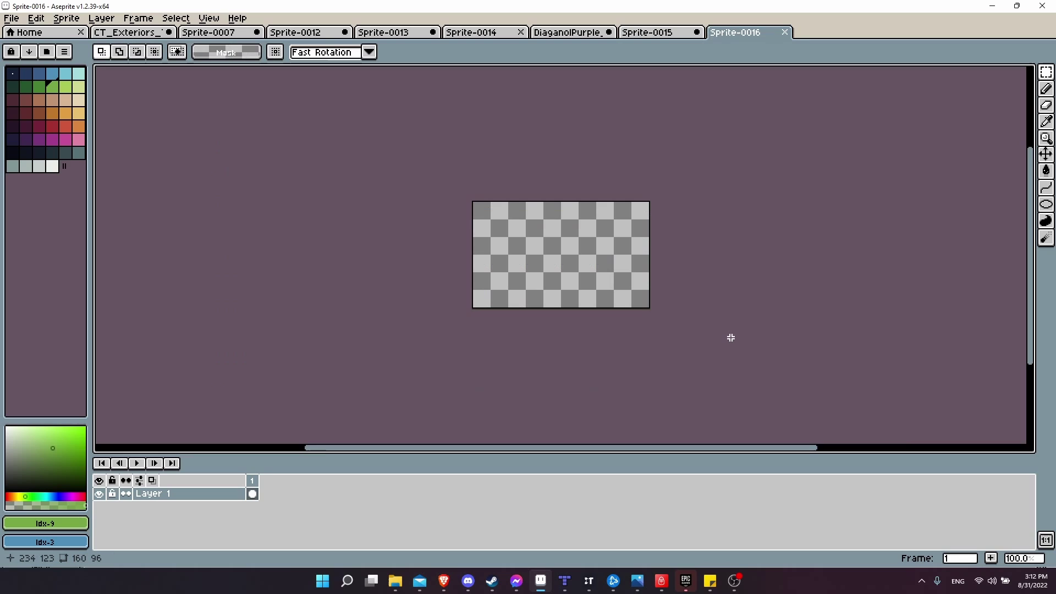
pyautogui.hotkey('ctrl', 'v')
pyautogui.scroll(2, 590, 259)
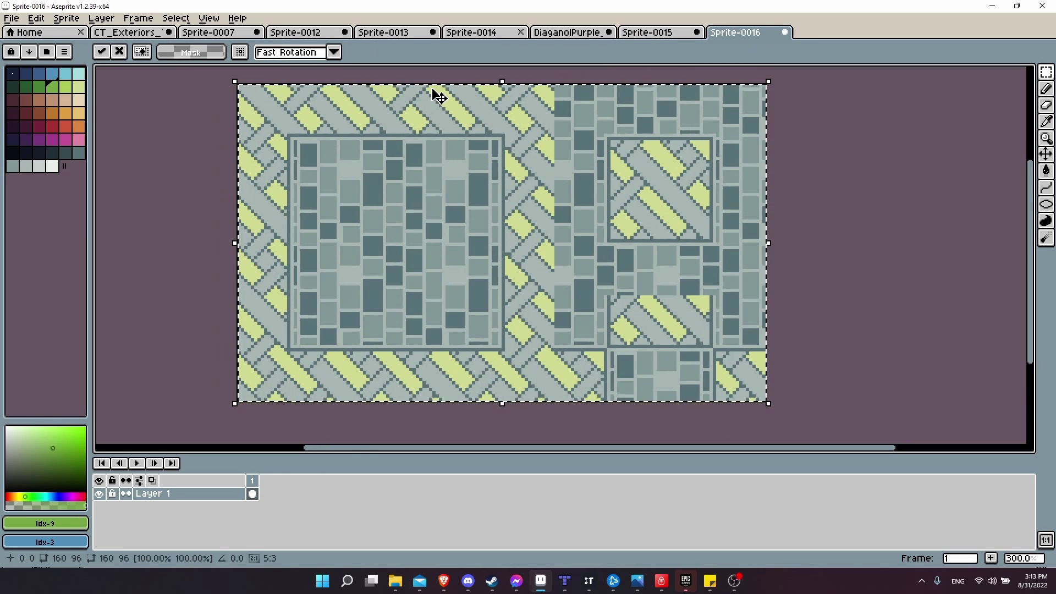
# Return to Sprite-0015, trial an Indexed conversion, then undo it to restore the original colours.
pyautogui.click(657, 33)
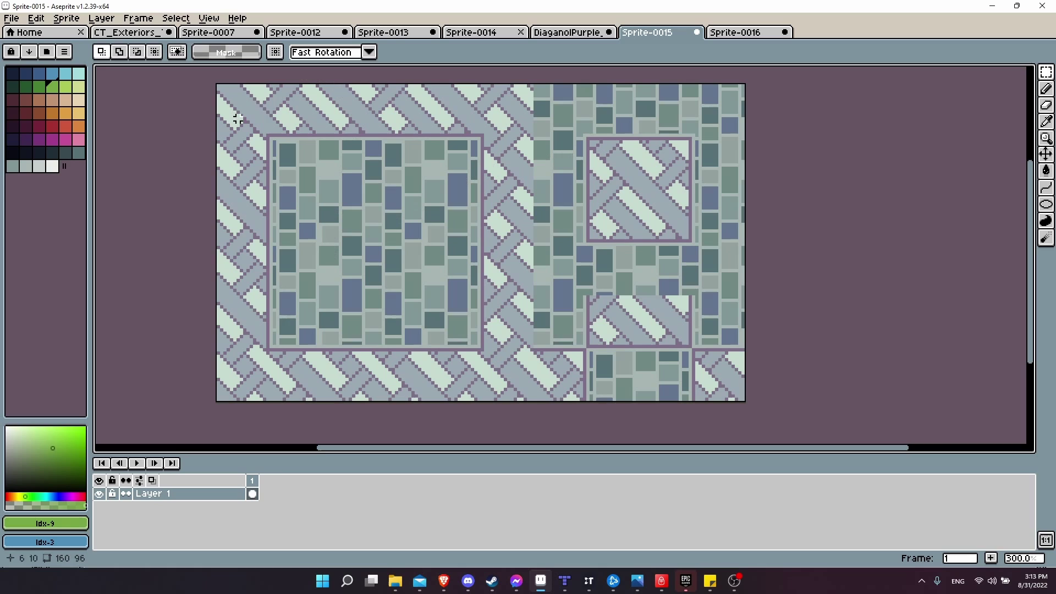
pyautogui.click(66, 18)
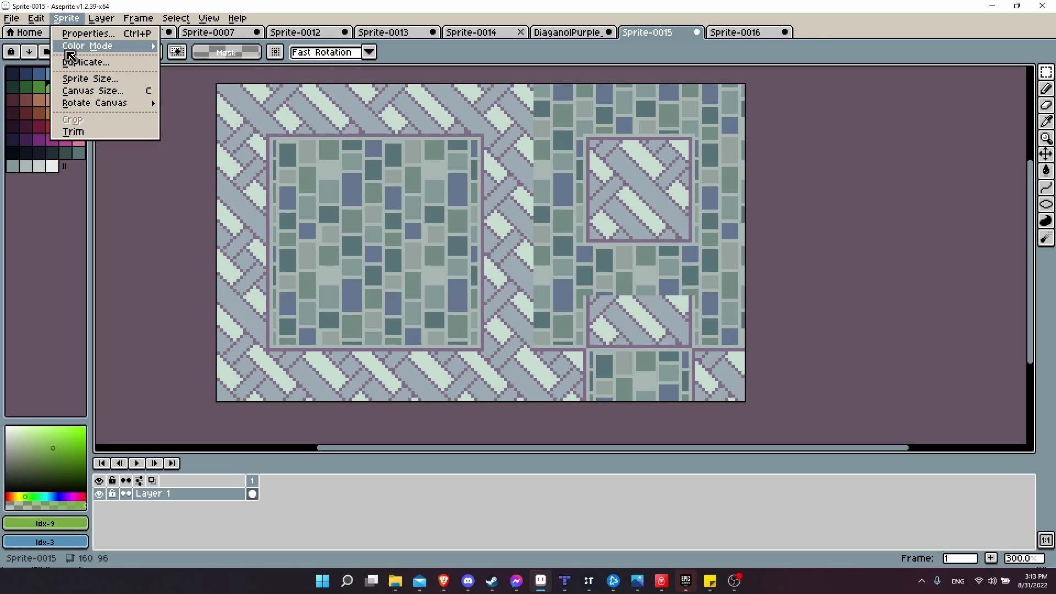
pyautogui.moveTo(88, 46)
pyautogui.click(201, 71)
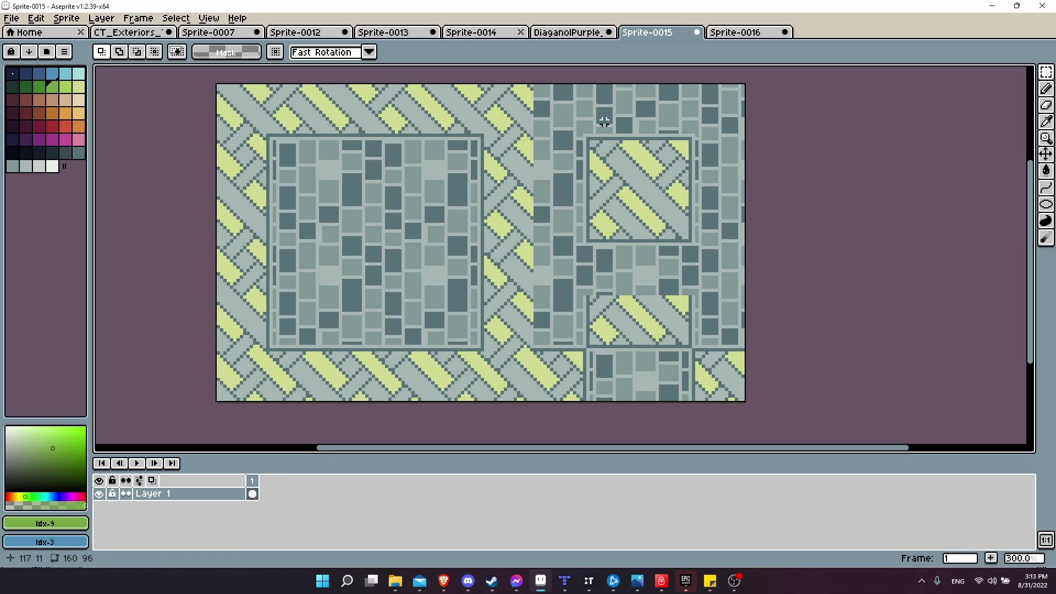
pyautogui.hotkey('ctrl', 'shift', 'r')
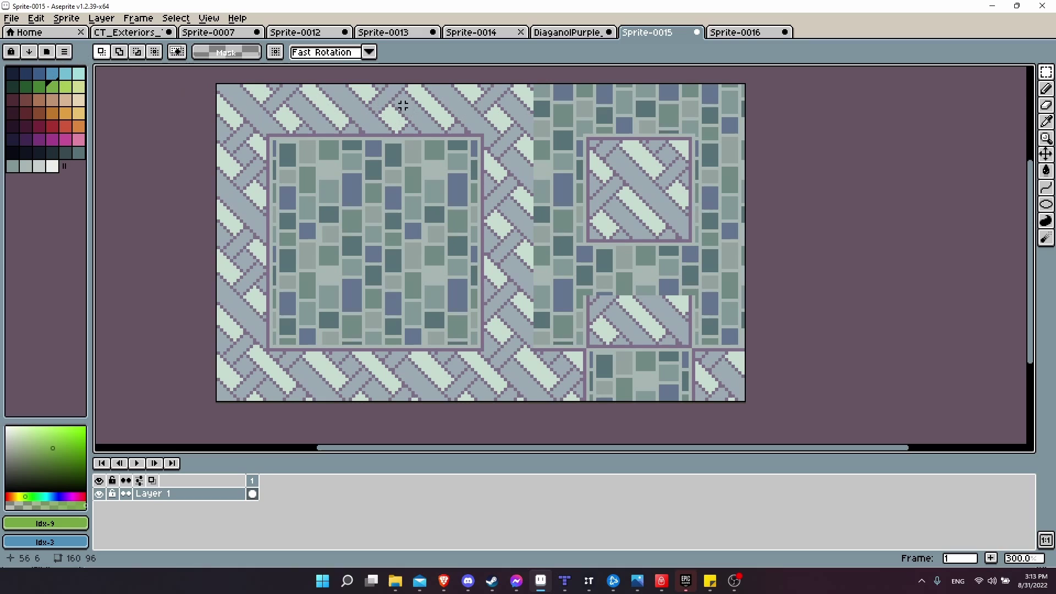
# Load the comfort44s palette preset.
pyautogui.click(46, 51)
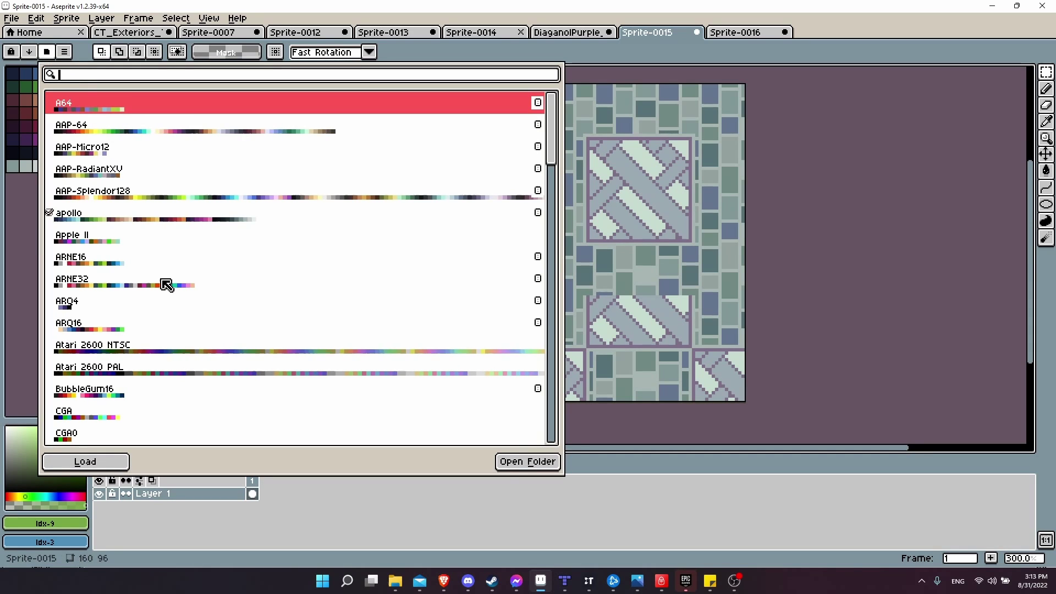
pyautogui.scroll(-10, 165, 282)
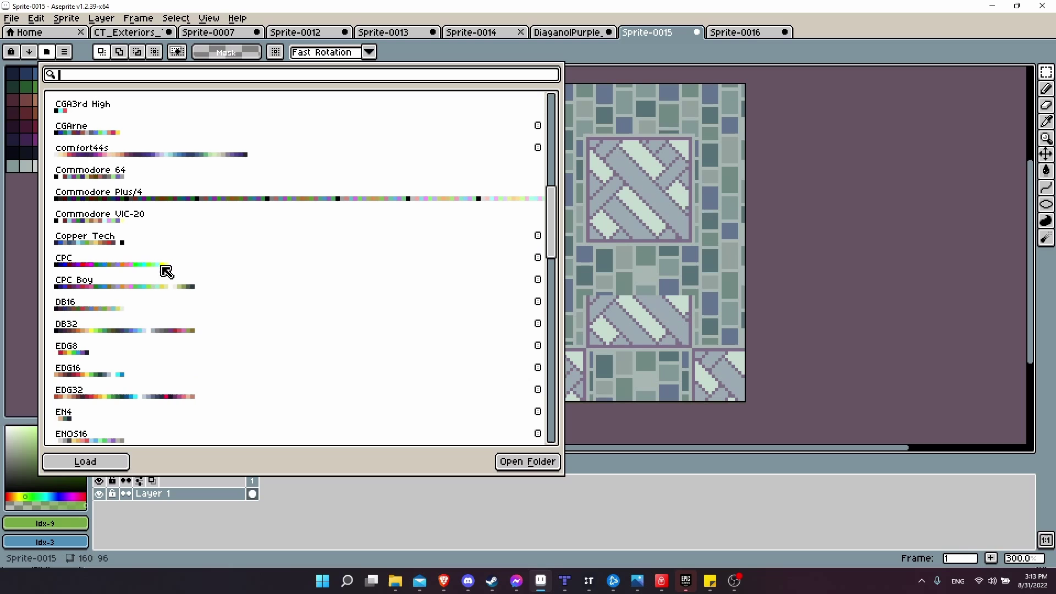
pyautogui.click(171, 157)
pyautogui.click(18, 230)
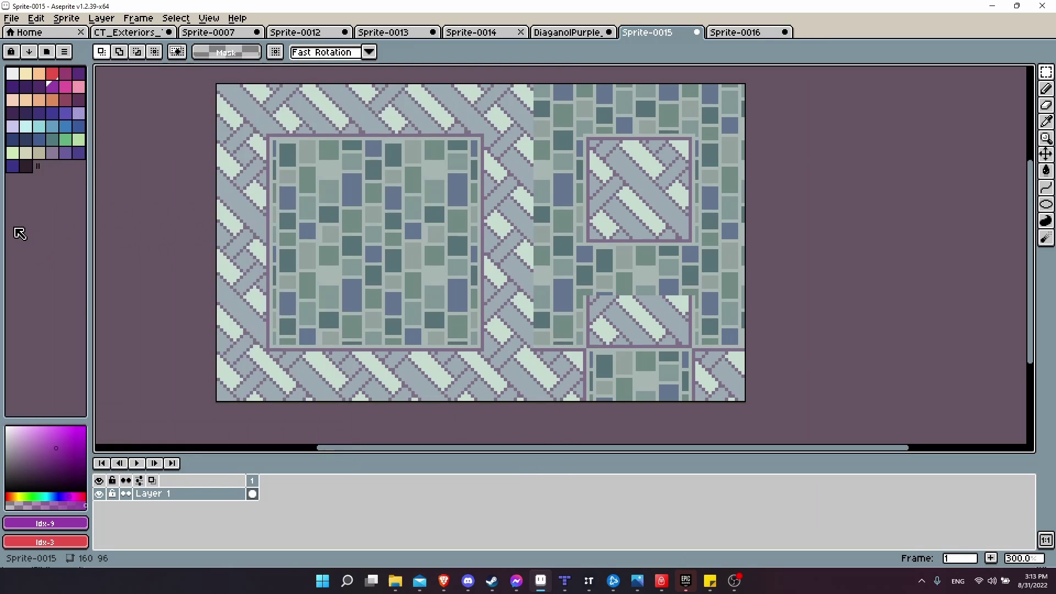
# Convert the tile to Indexed mode using the comfort44s palette.
pyautogui.click(66, 18)
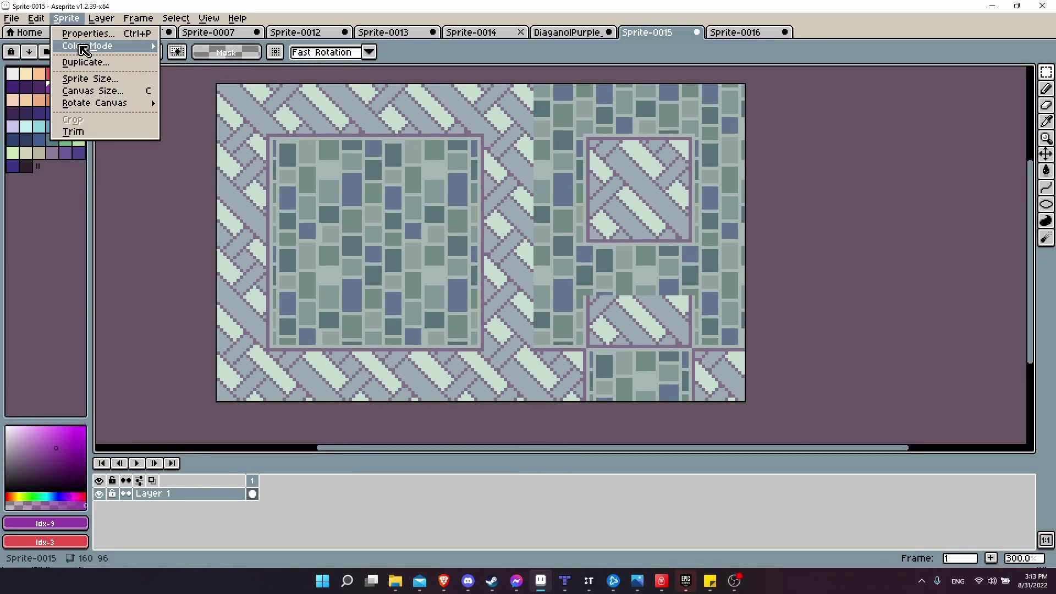
pyautogui.moveTo(77, 47)
pyautogui.click(192, 72)
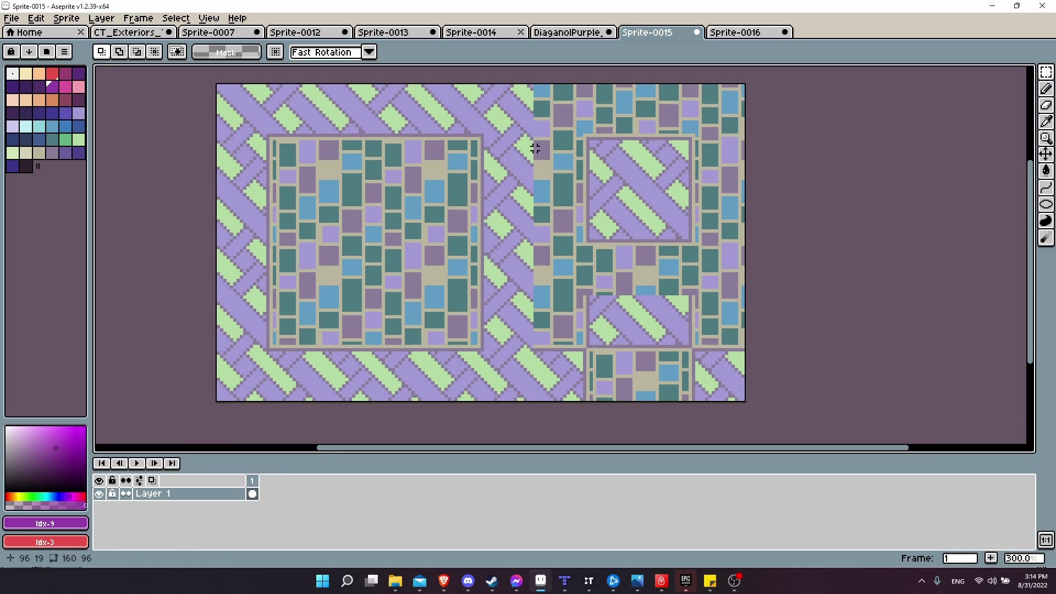
# Switch to Sprite-0016 and load the BubbleGum16 palette preset.
pyautogui.hotkey('ctrl', 'Tab')
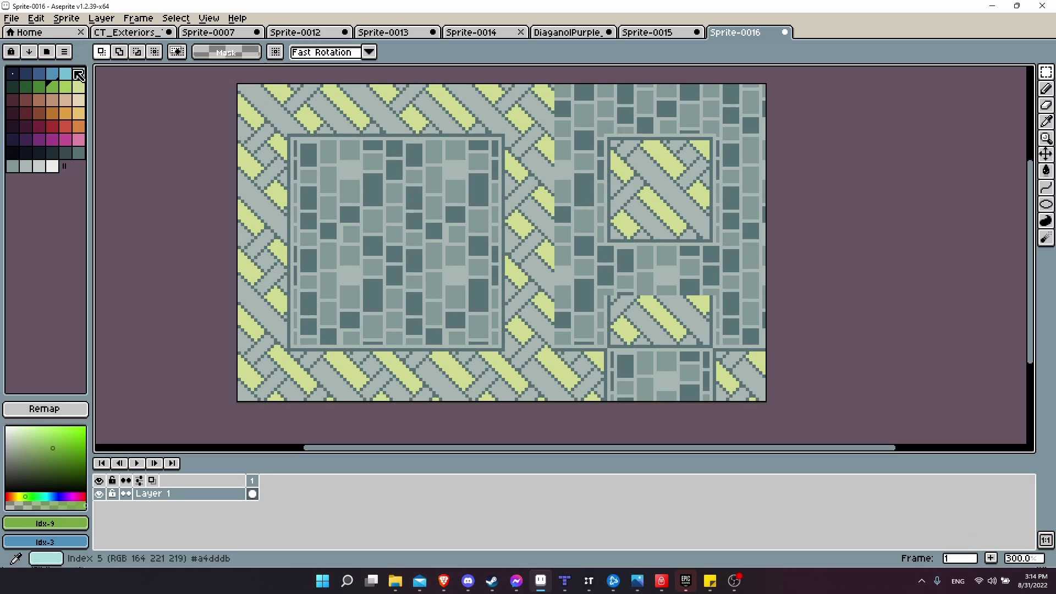
pyautogui.click(46, 51)
pyautogui.scroll(-5, 173, 329)
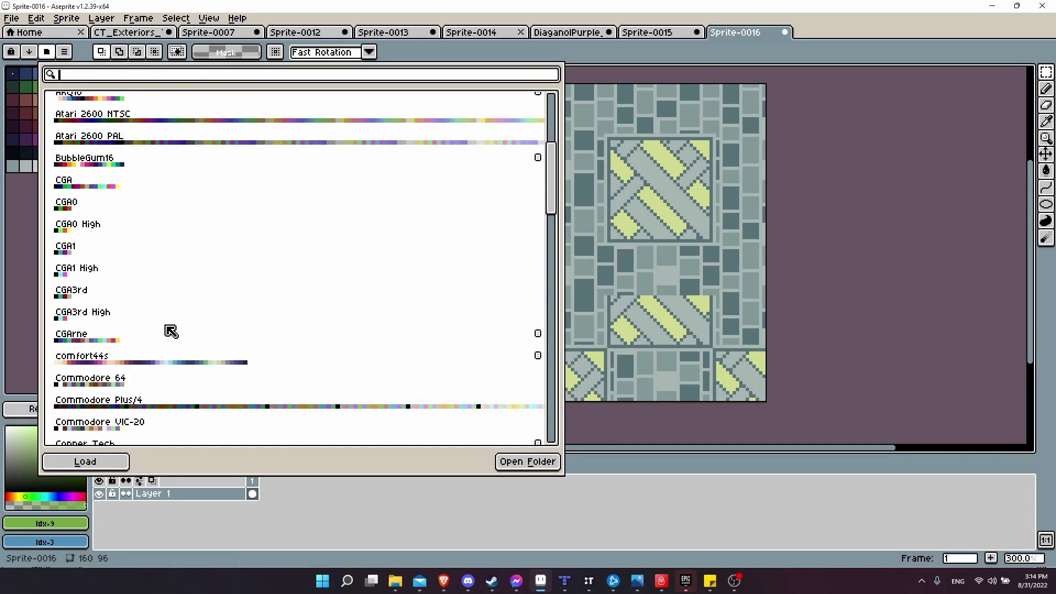
pyautogui.scroll(2, 168, 330)
pyautogui.click(121, 140)
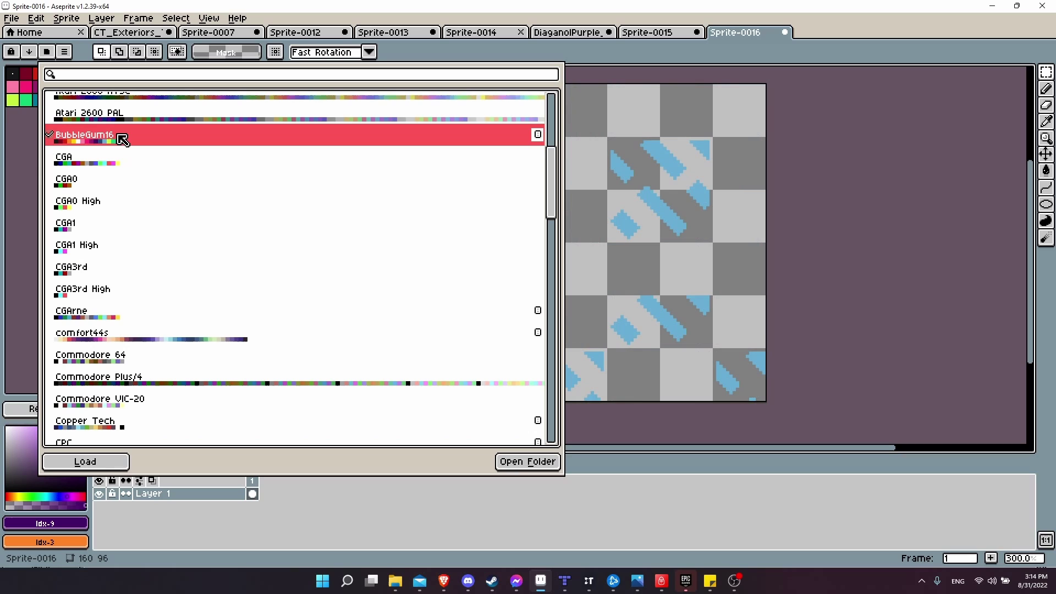
pyautogui.click(665, 137)
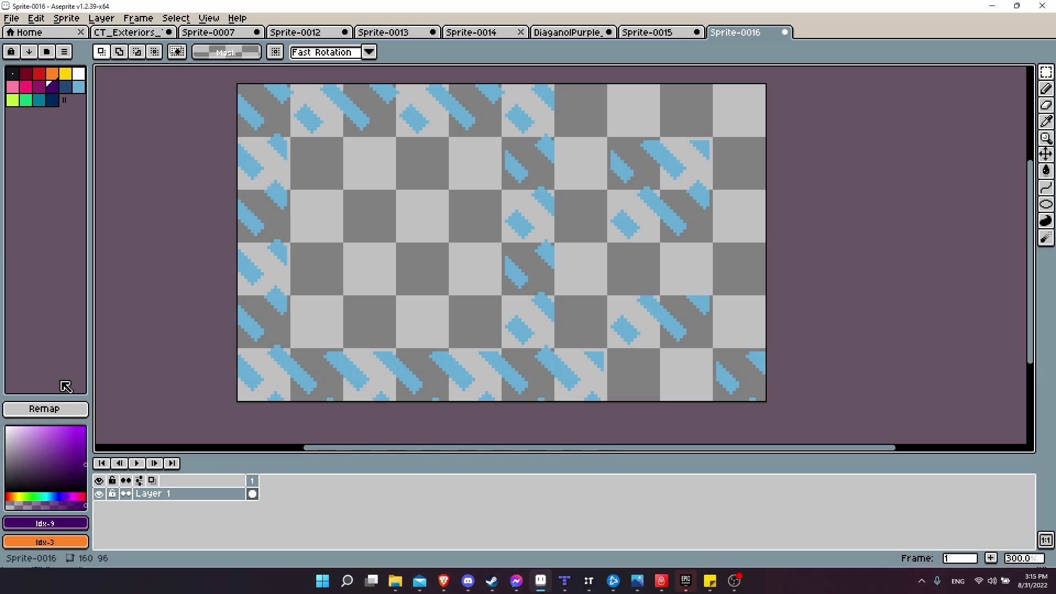
# Remap the tile to BubbleGum16, then undo the remap and palette change.
pyautogui.click(64, 414)
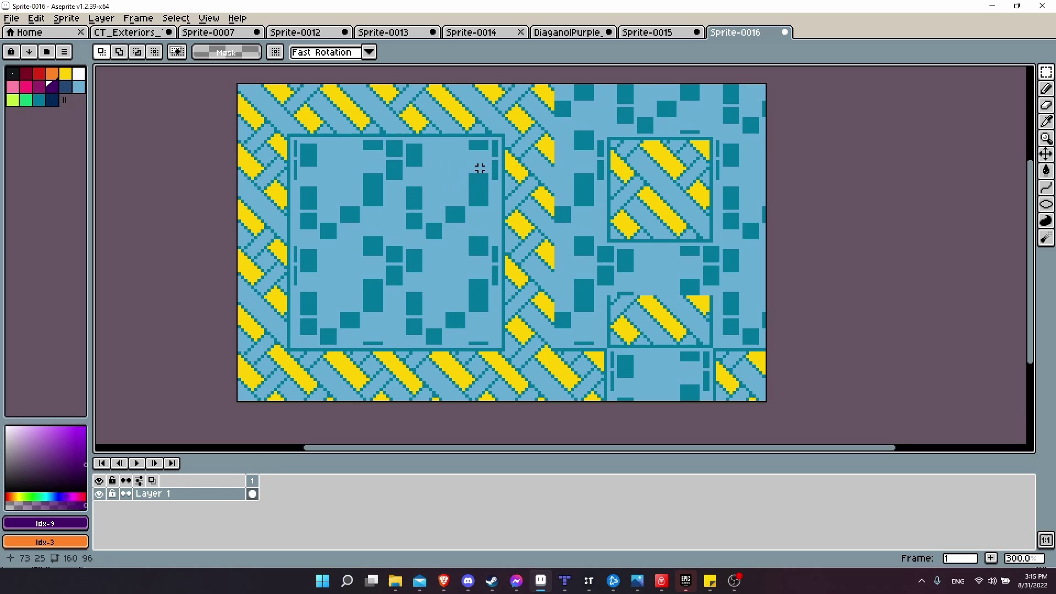
pyautogui.hotkey('ctrl', 'z')
pyautogui.hotkey('ctrl', 'z')
# Redo the palette change and try the Master System palette preset on the tile.
pyautogui.hotkey('ctrl', 'y')
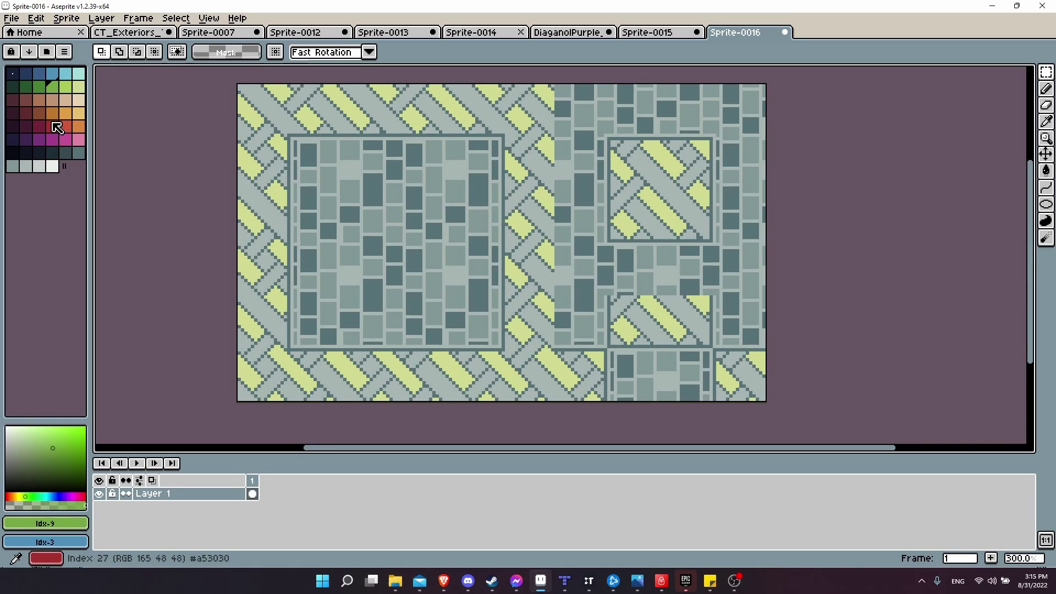
pyautogui.click(46, 51)
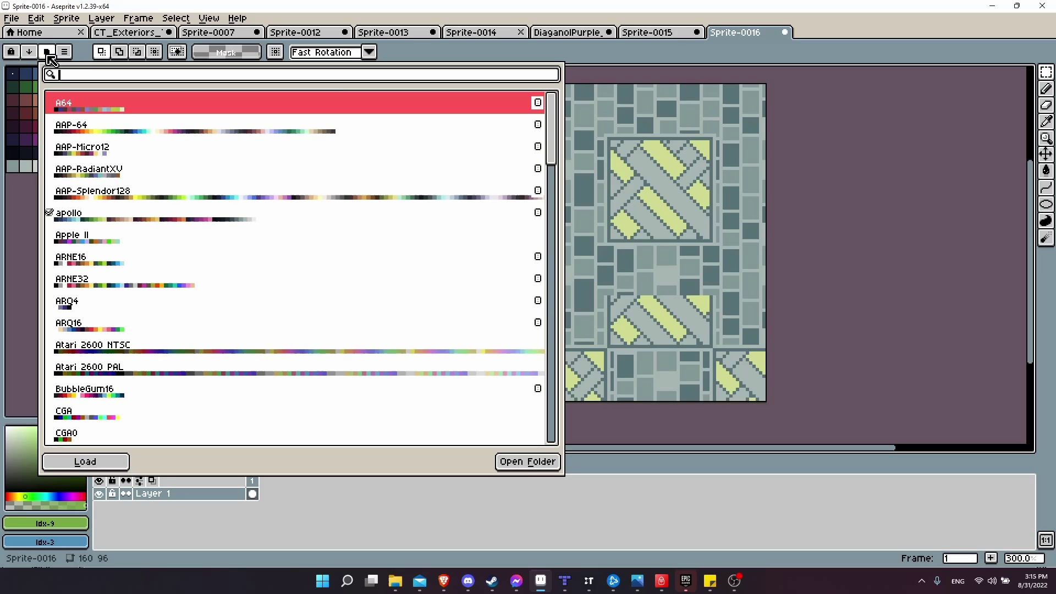
pyautogui.scroll(-5, 264, 308)
pyautogui.scroll(-10, 265, 313)
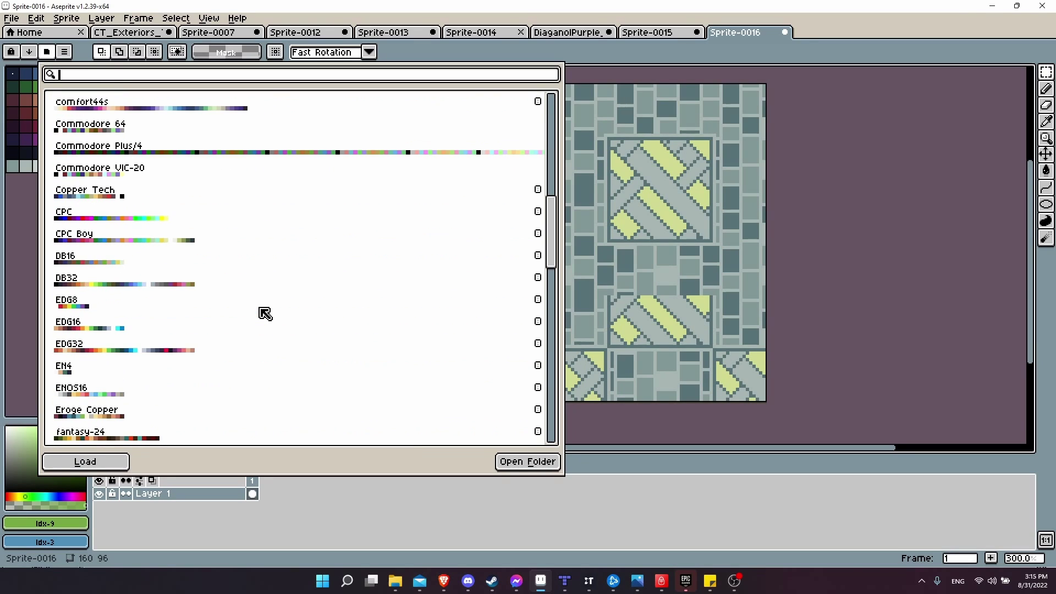
pyautogui.click(196, 307)
# Load the pear36-8x palette preset and remap the tile's pixels to it.
pyautogui.scroll(-3, 196, 308)
pyautogui.scroll(-1, 197, 308)
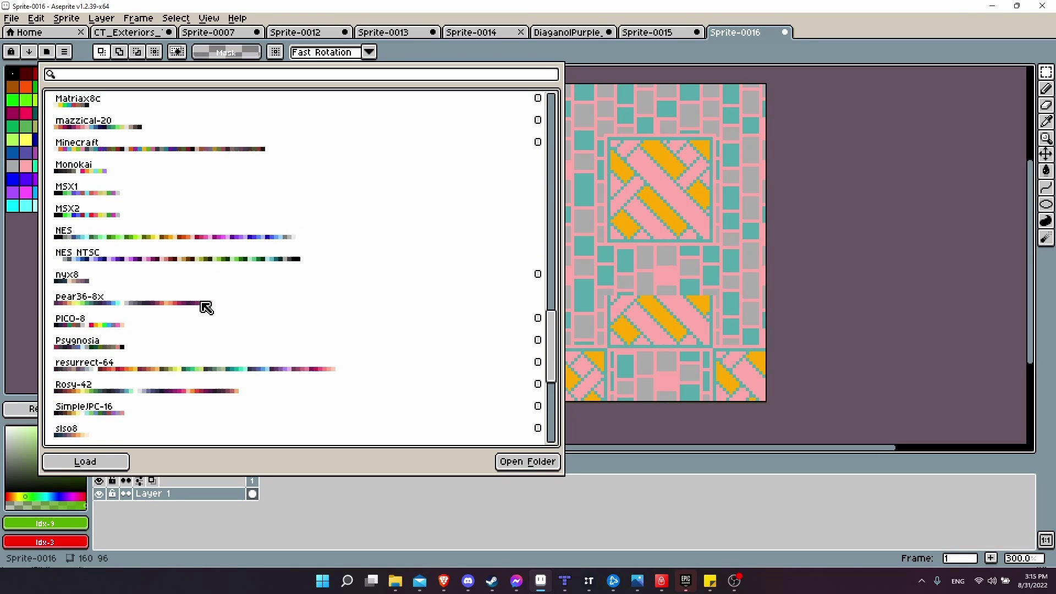
pyautogui.click(212, 305)
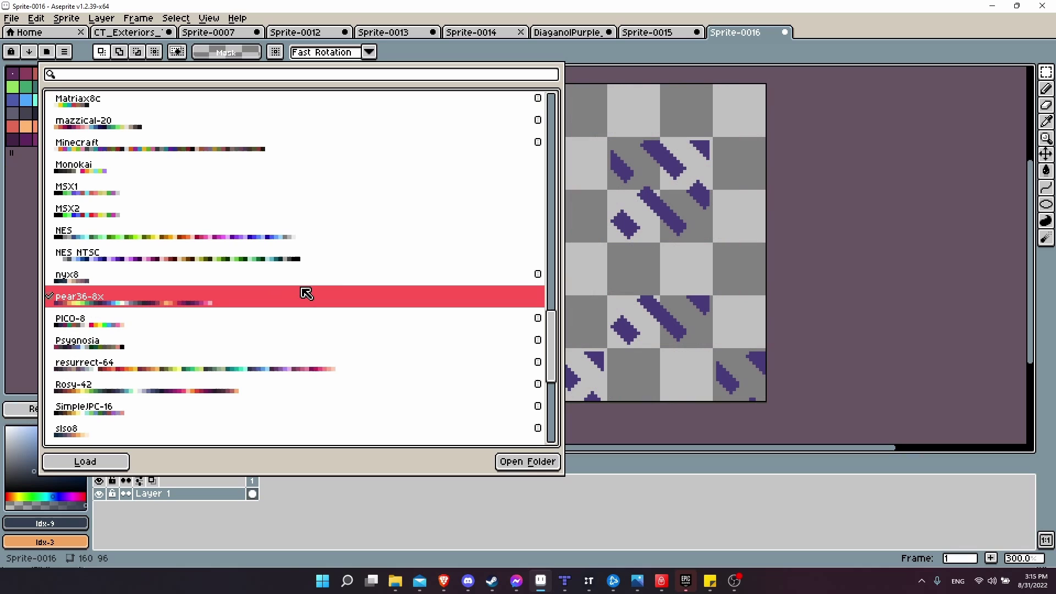
pyautogui.click(885, 425)
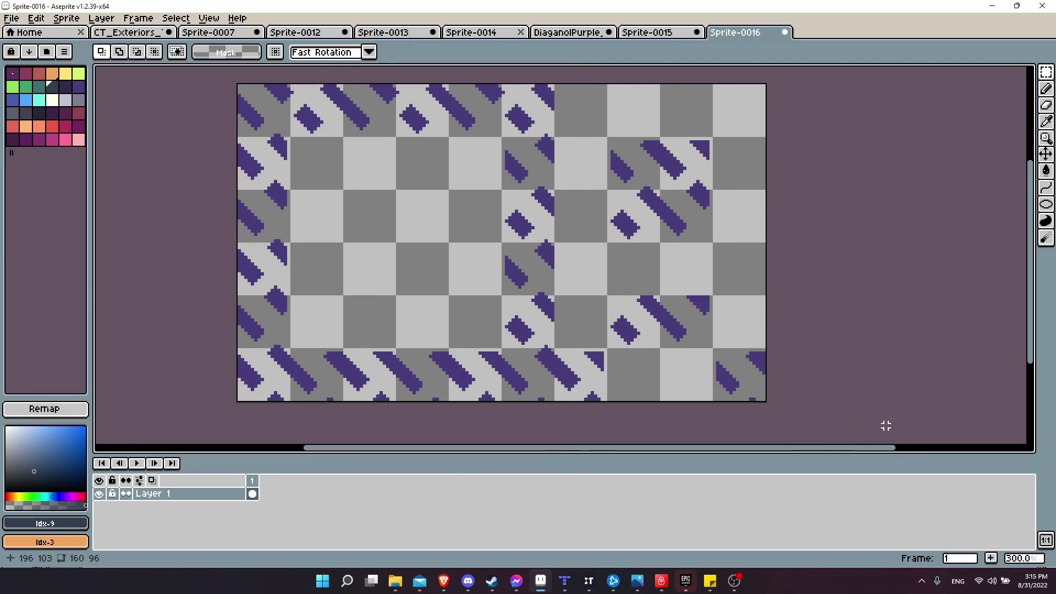
pyautogui.click(65, 409)
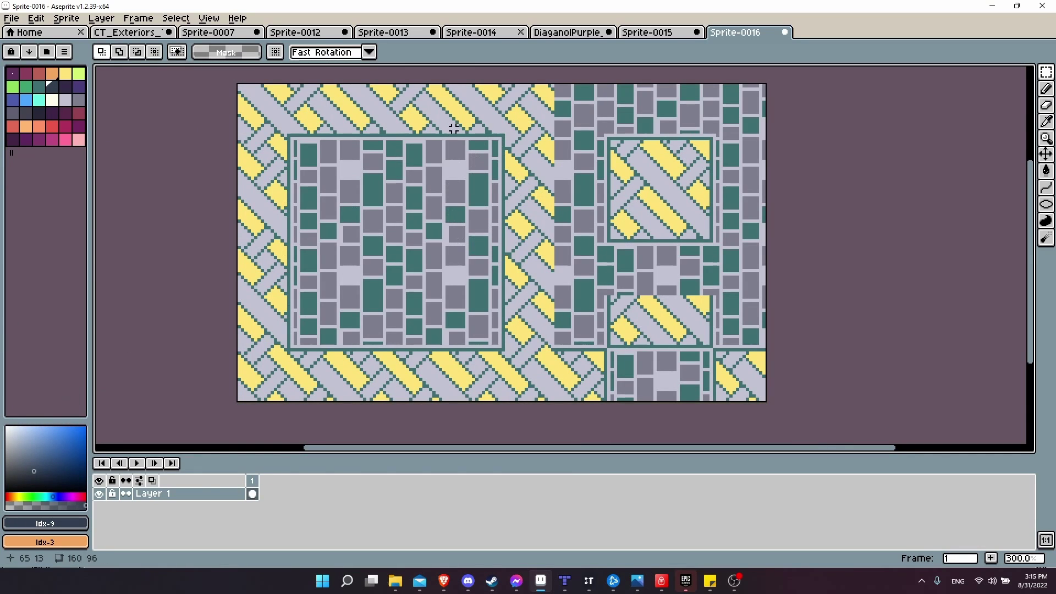
pyautogui.hotkey('ctrl', 'z')
pyautogui.hotkey('ctrl', 'z')
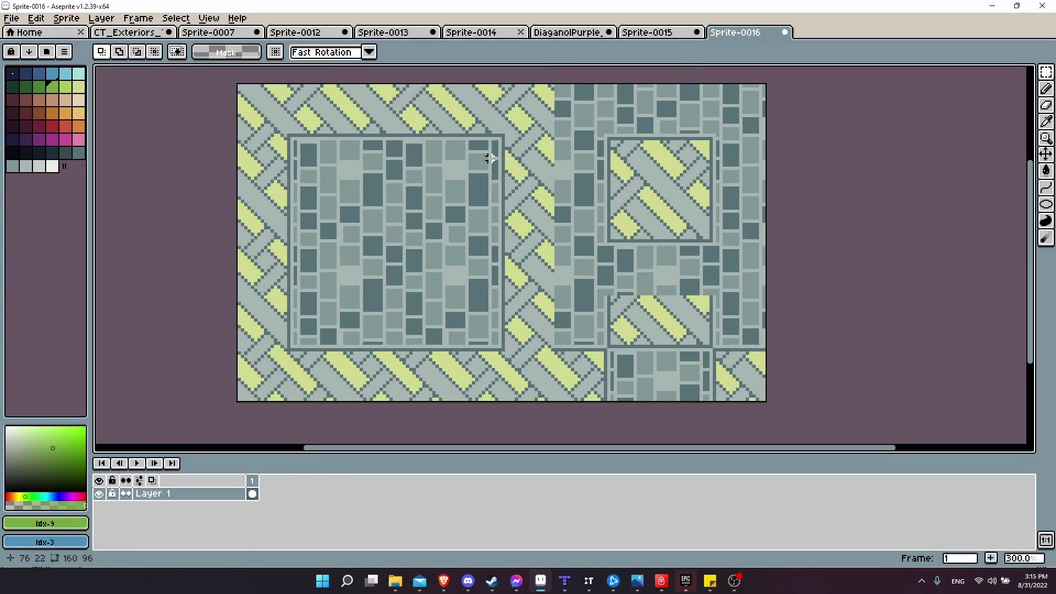
pyautogui.hotkey('ctrl', 'y')
pyautogui.hotkey('ctrl', 'y')
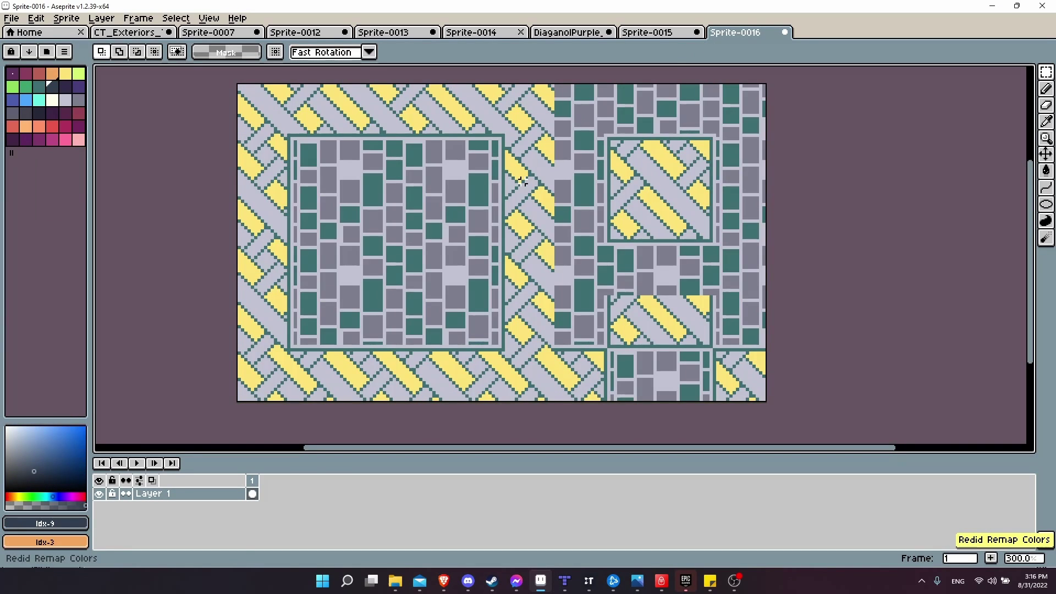
pyautogui.hotkey('ctrl', 'v')
pyautogui.scroll(1, 429, 103)
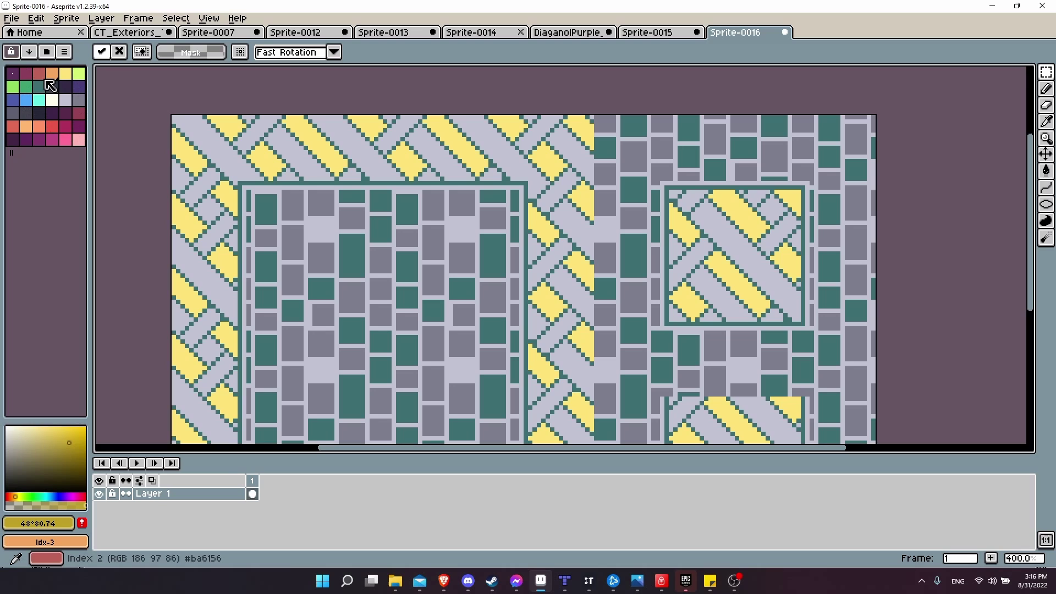
# Pick the yellow stripe colour from the weave with the eyedropper.
pyautogui.press('i')
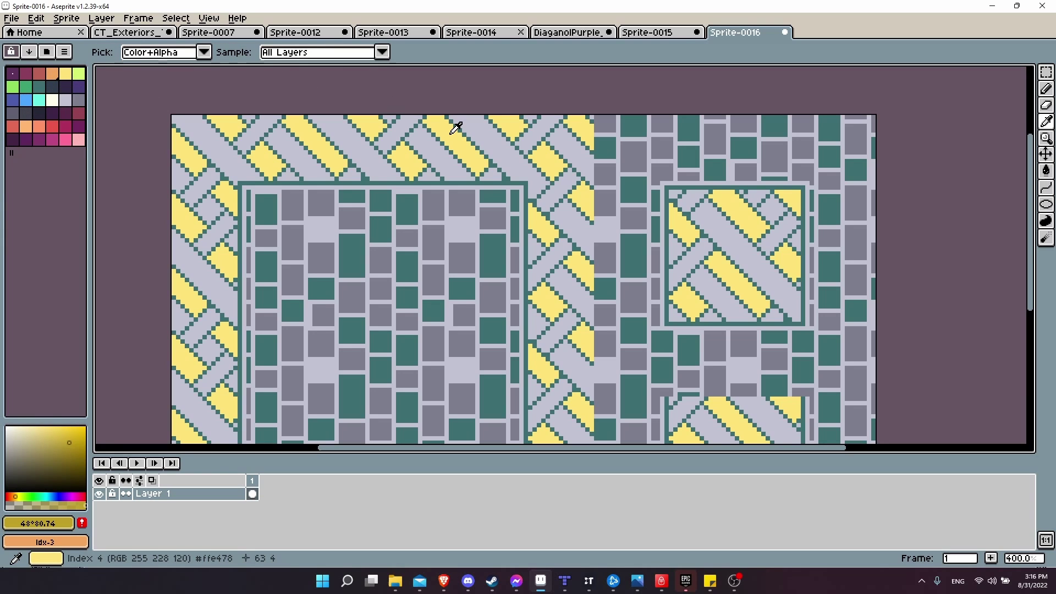
pyautogui.click(453, 132)
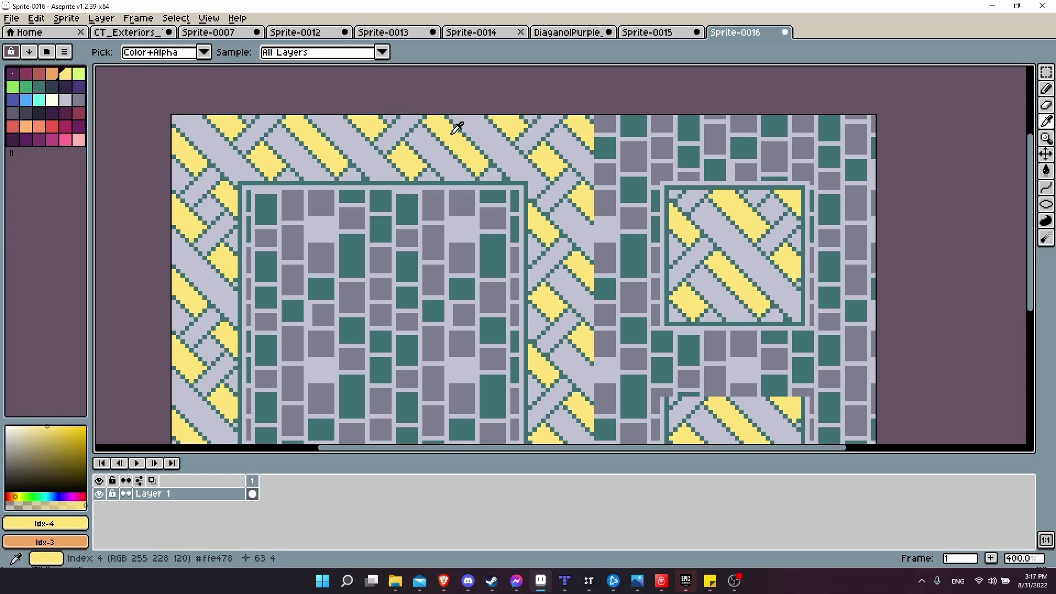
pyautogui.press('m')
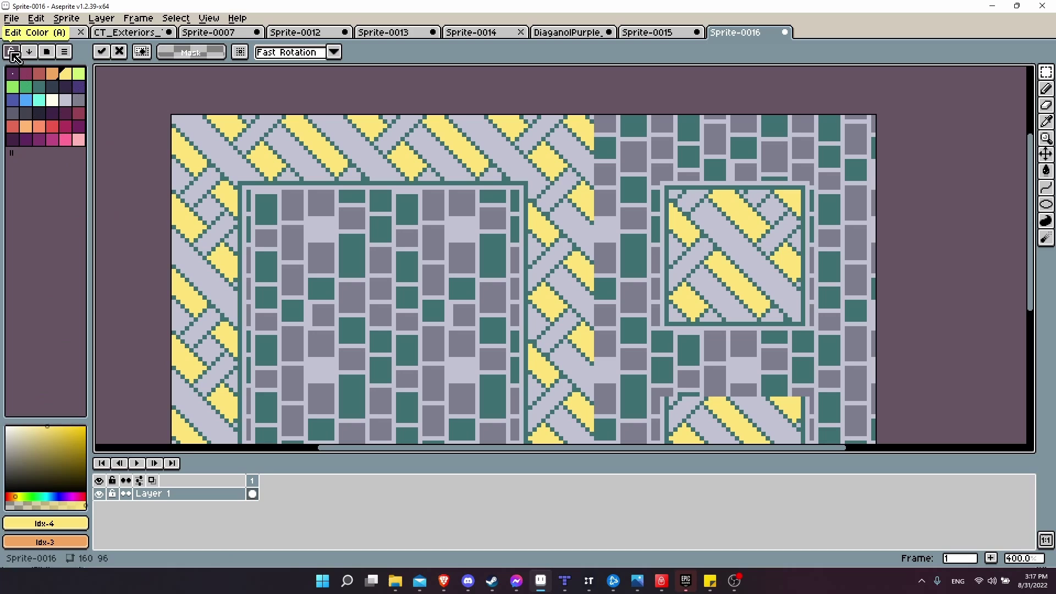
# Edit palette index 4 from yellow to blue #3e53ba, then pick the pale white colour as foreground.
pyautogui.click(58, 434)
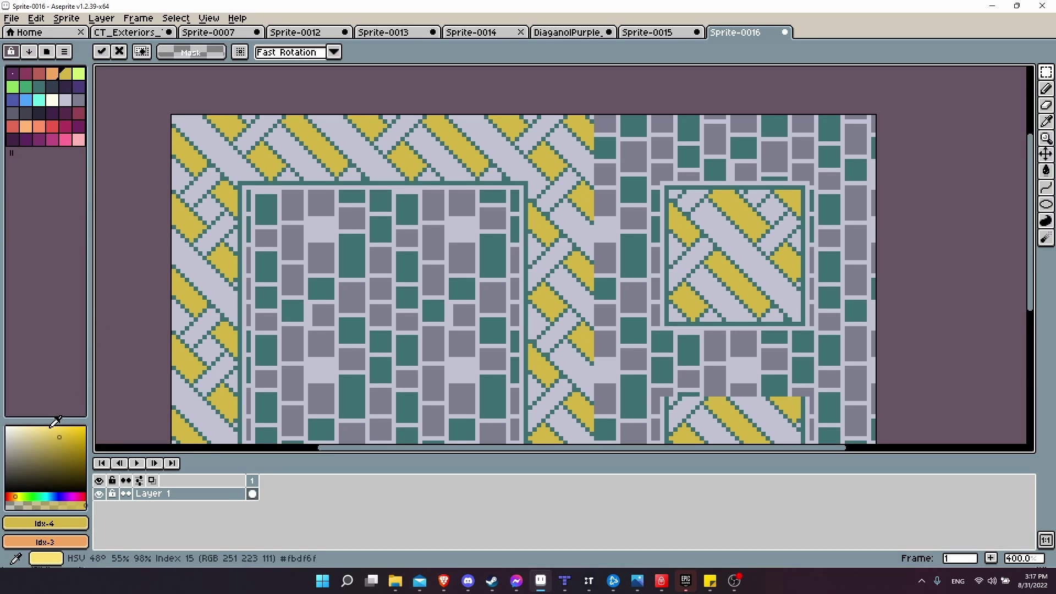
pyautogui.click(60, 449)
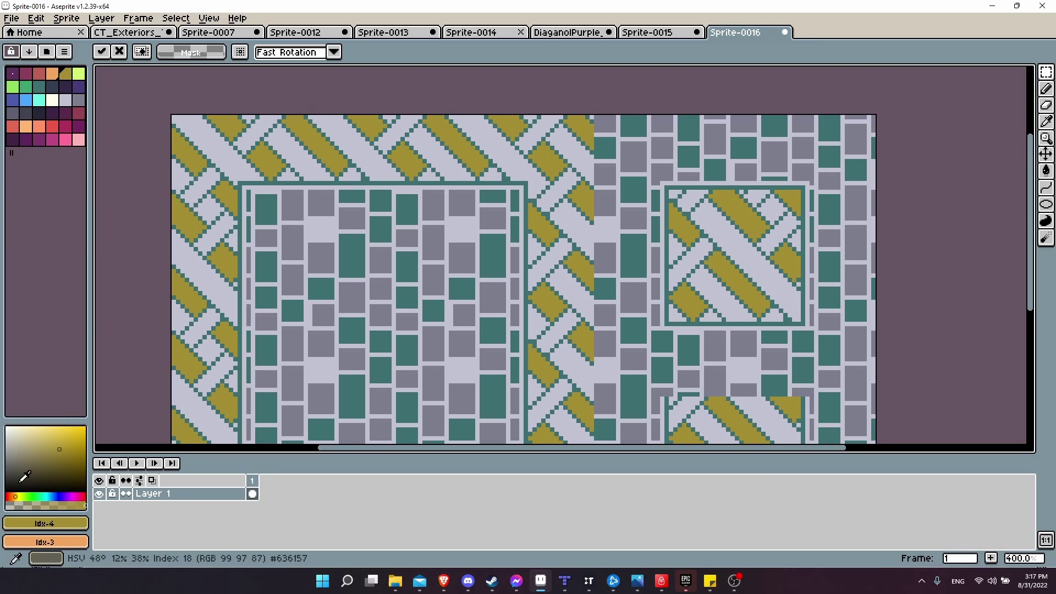
pyautogui.click(44, 496)
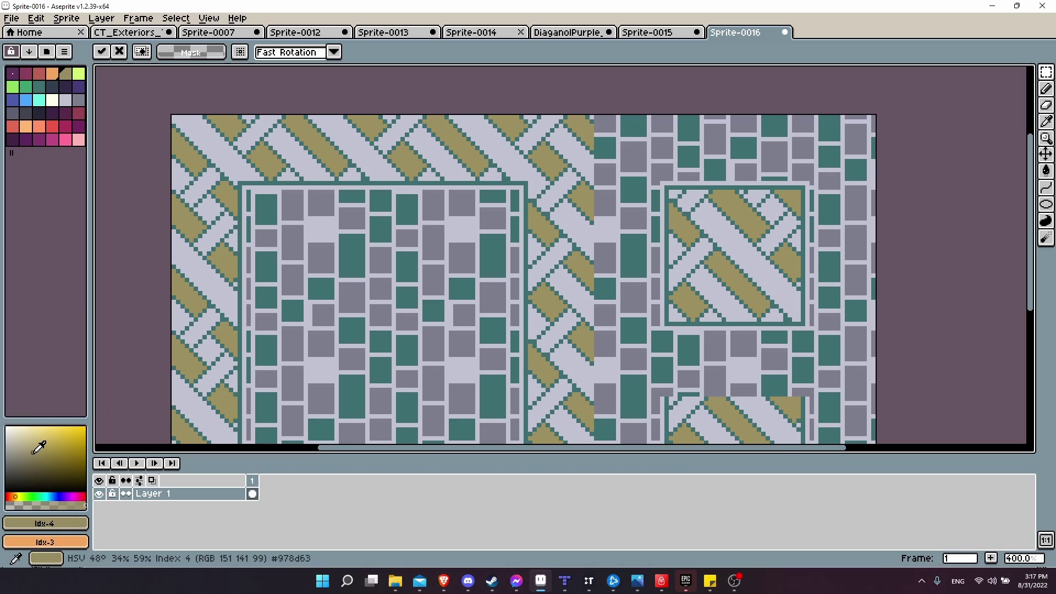
pyautogui.click(56, 444)
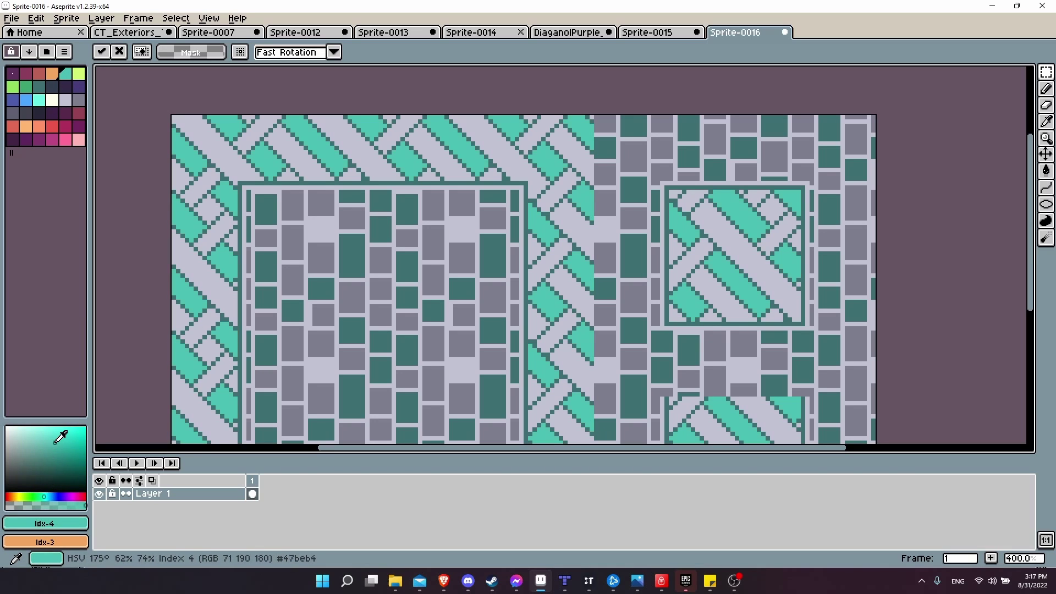
pyautogui.click(72, 496)
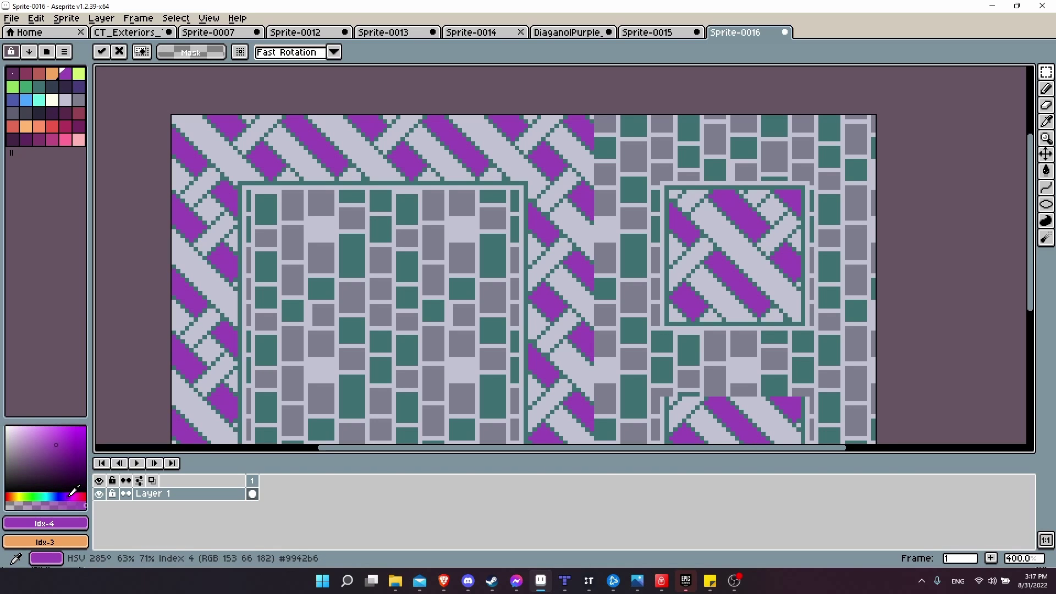
pyautogui.click(45, 452)
pyautogui.click(59, 496)
pyautogui.click(58, 443)
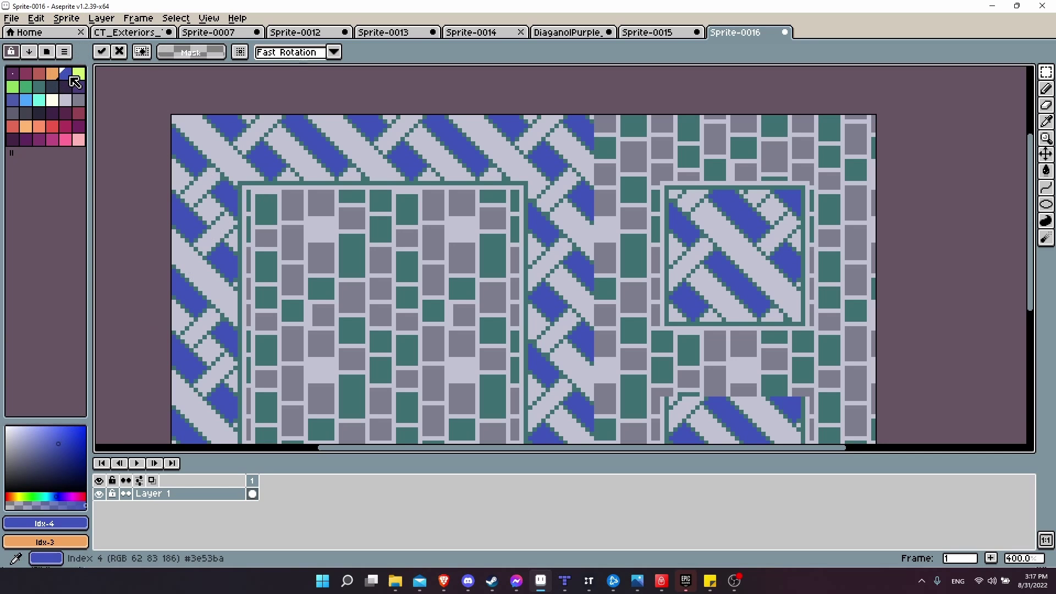
pyautogui.click(52, 104)
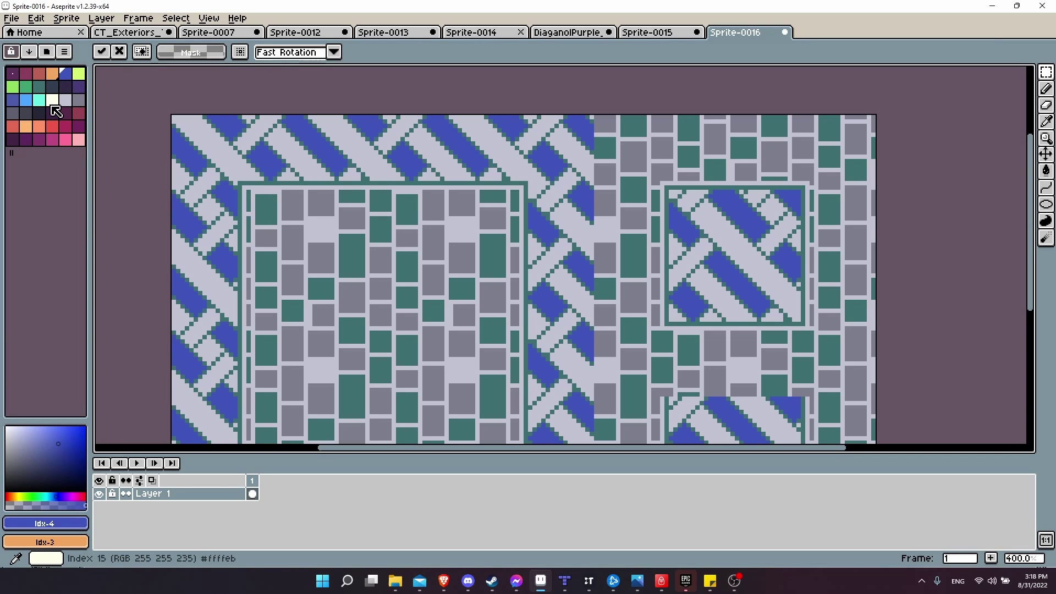
# Save Sprite-0016's edited palette, including the blue colour, as a custom preset in the palettes folder.
pyautogui.click(64, 51)
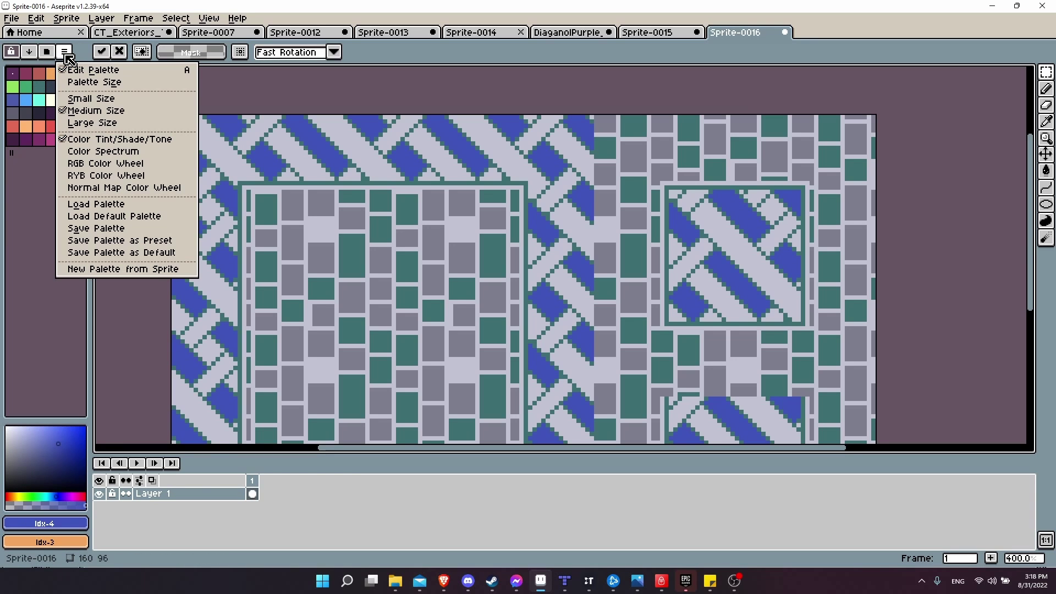
pyautogui.click(185, 244)
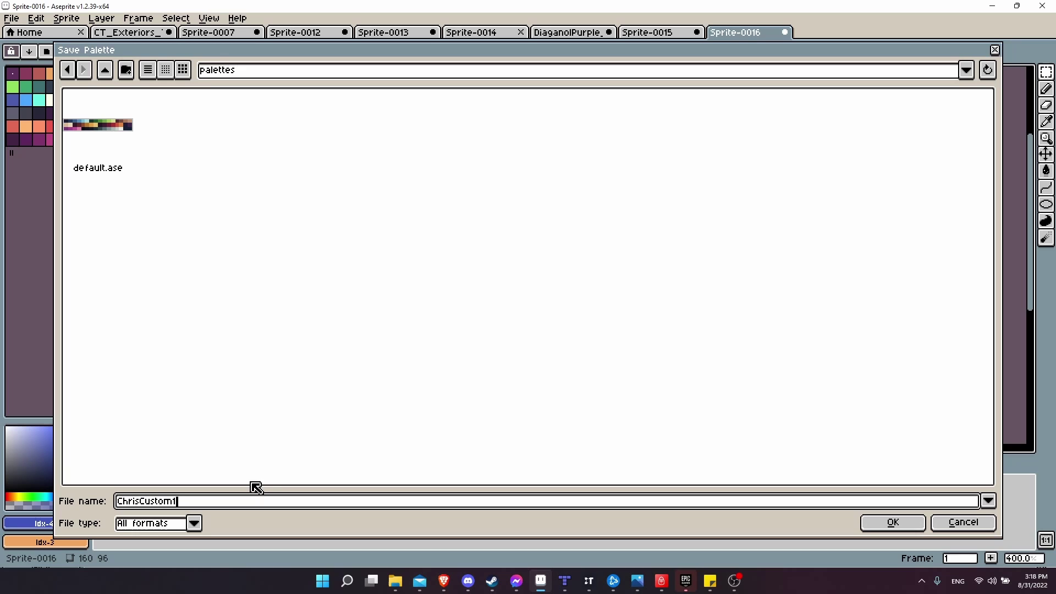
pyautogui.click(895, 524)
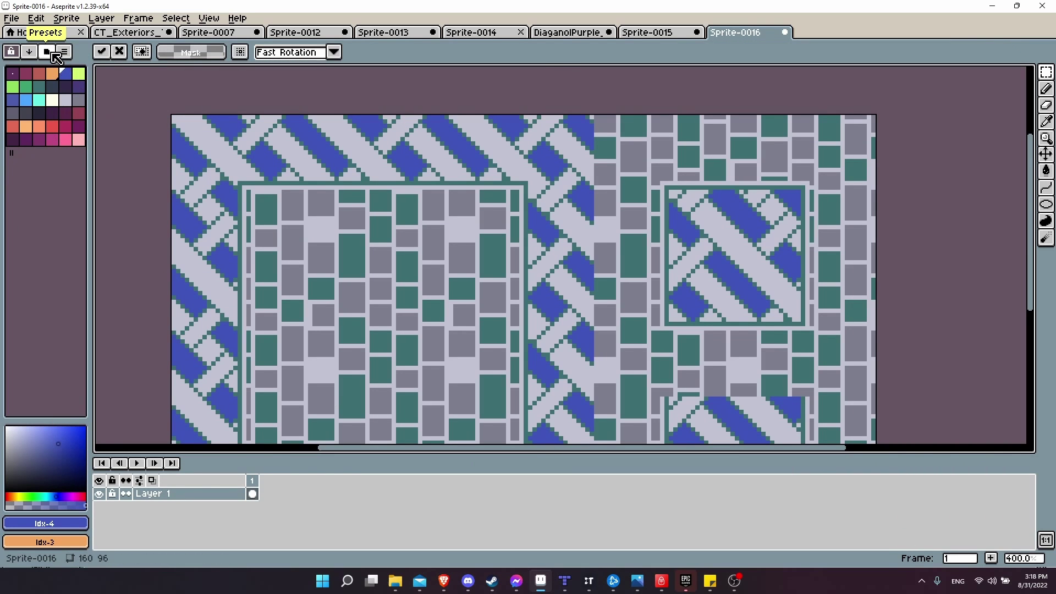
# Search the Presets list for the saved custom preset by name and load it onto the tile.
pyautogui.click(55, 55)
pyautogui.write('Chr')
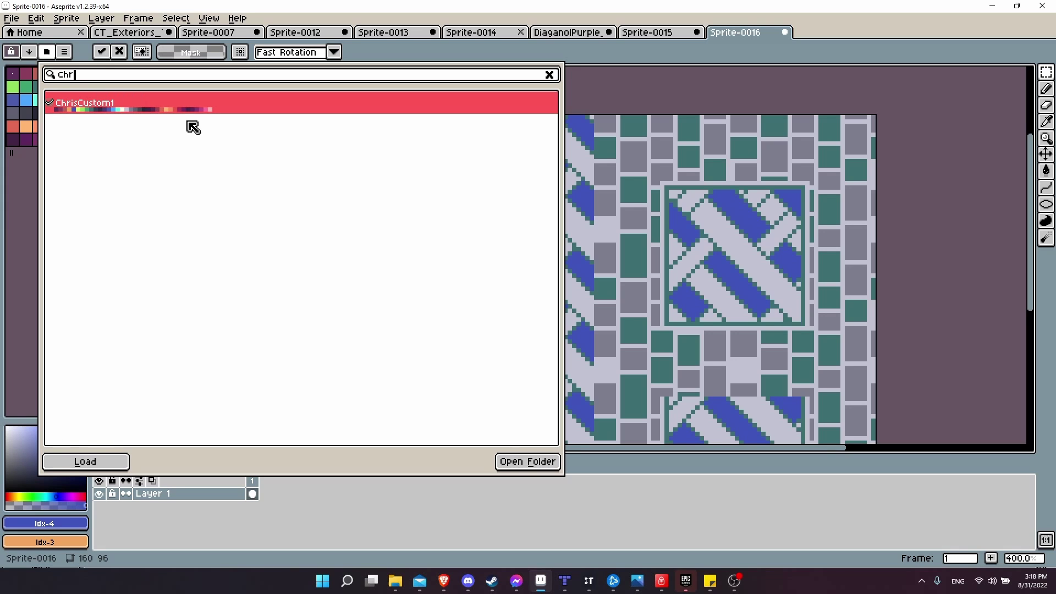
pyautogui.doubleClick(476, 108)
pyautogui.scroll(-1, 475, 108)
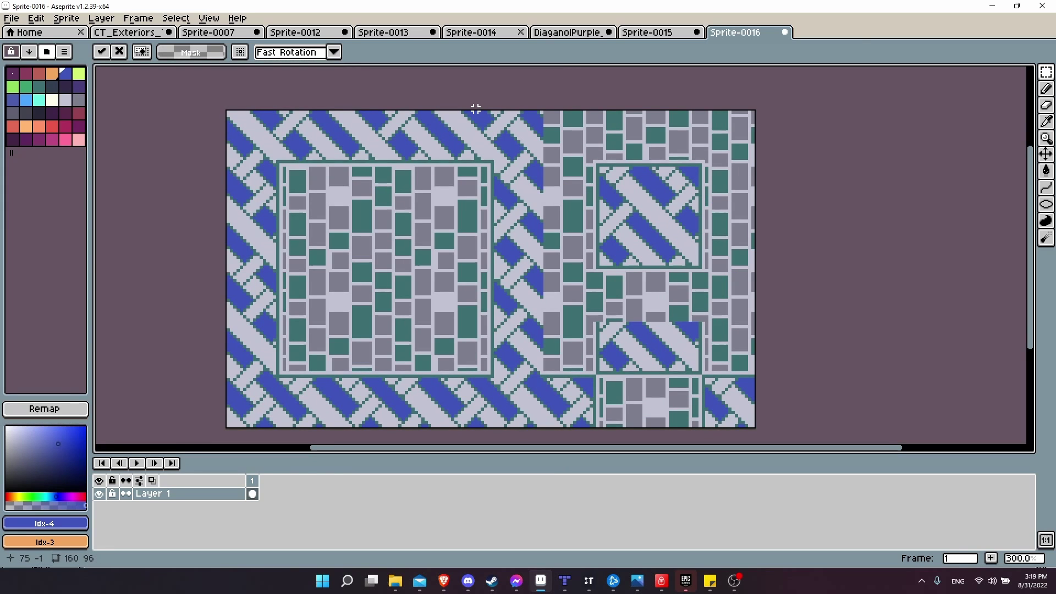
pyautogui.moveTo(476, 108); pyautogui.dragTo(458, 94)
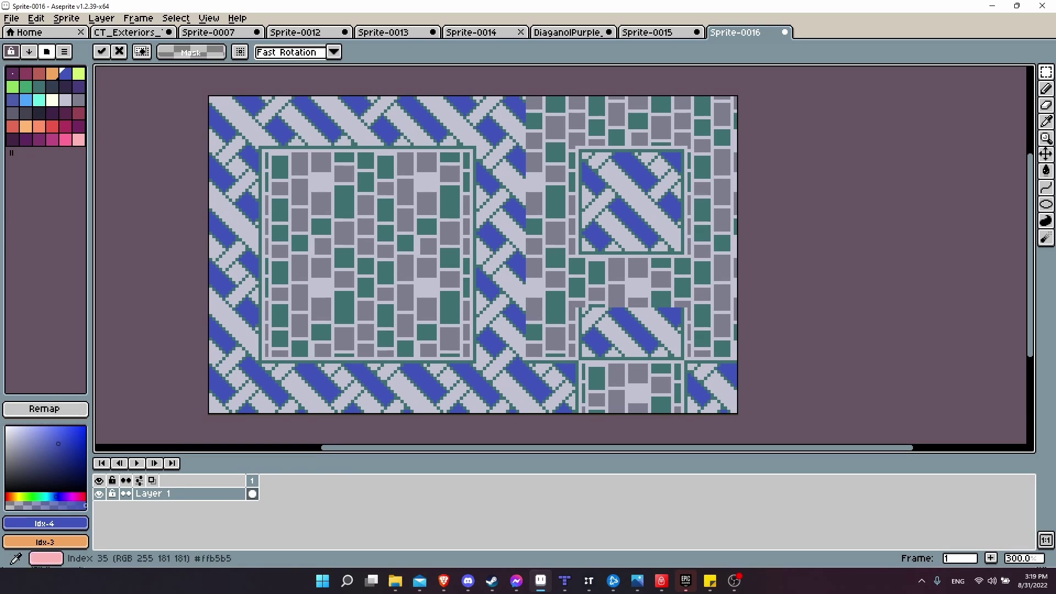
pyautogui.moveTo(187, 134); pyautogui.dragTo(181, 140)
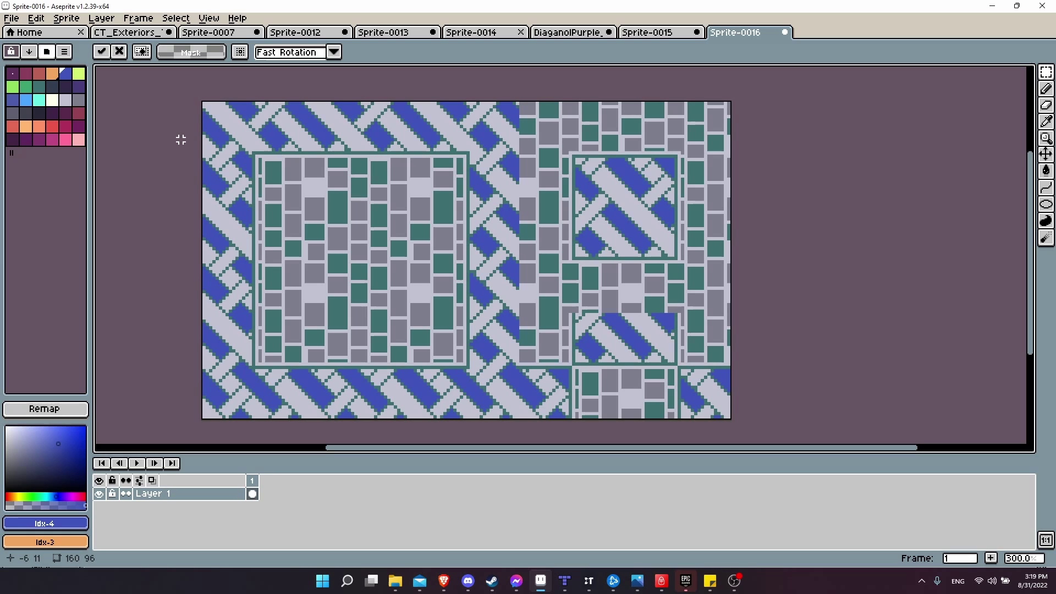